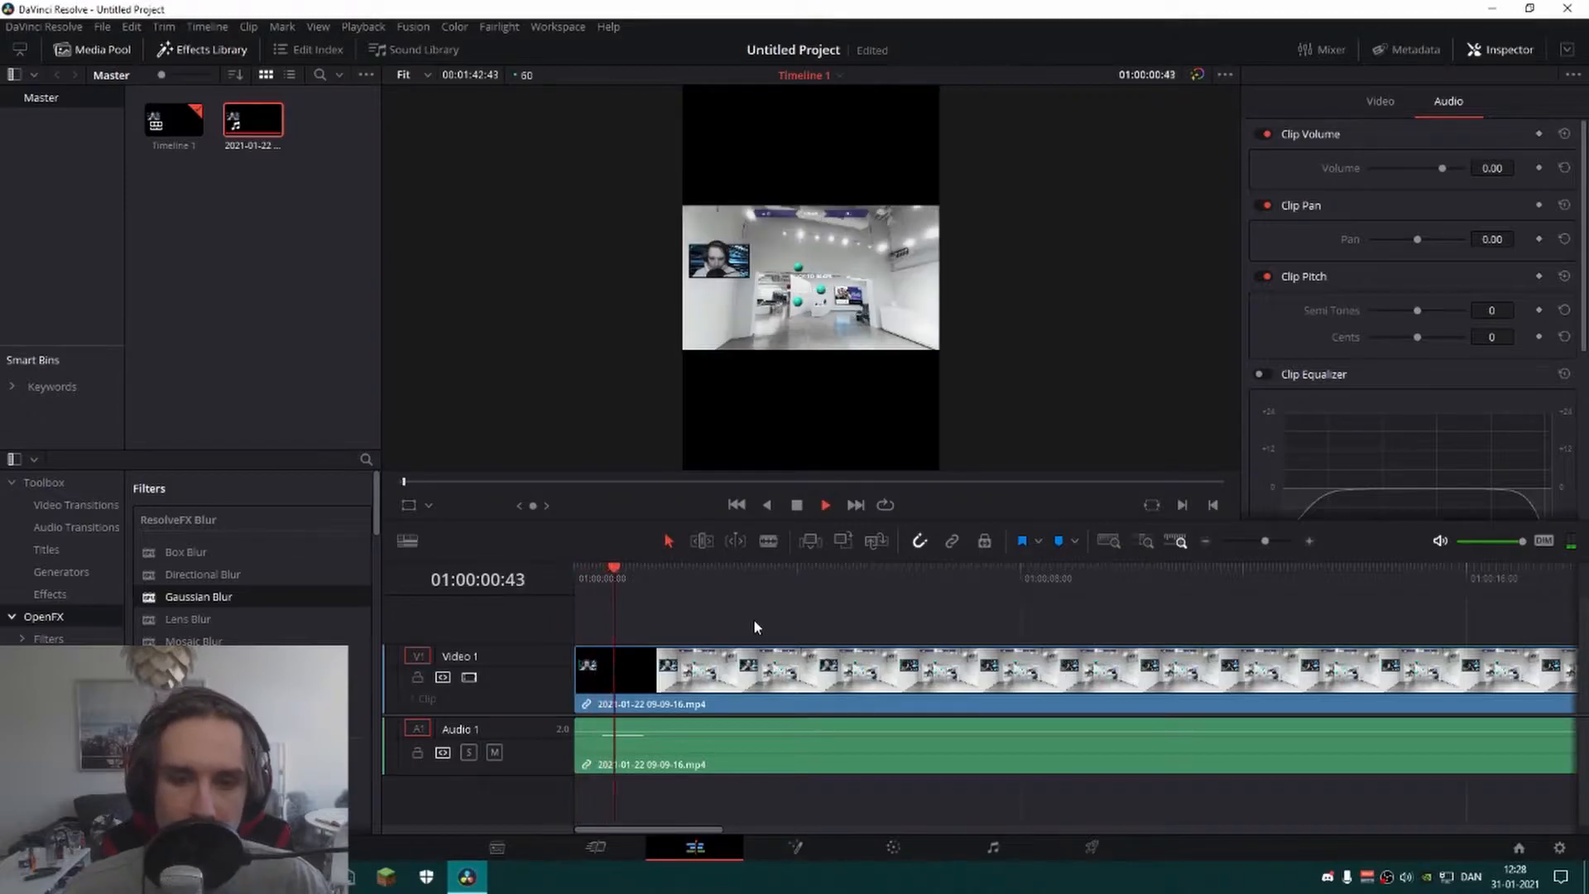
key(space)
click(788, 659)
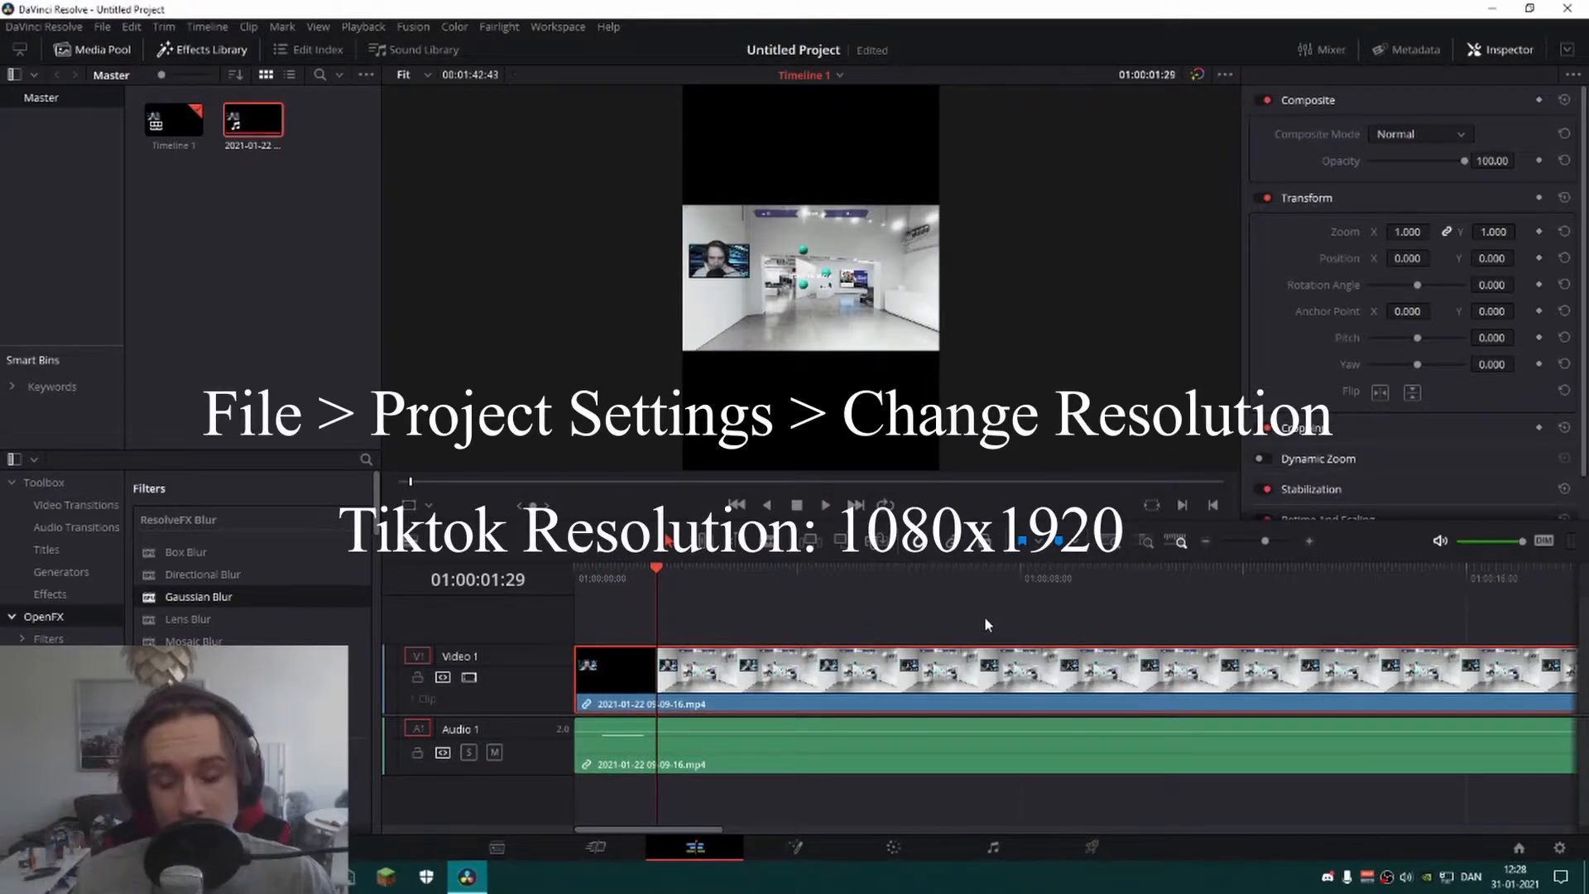
scroll(985, 624, down, 5)
scroll(986, 644, down, 2)
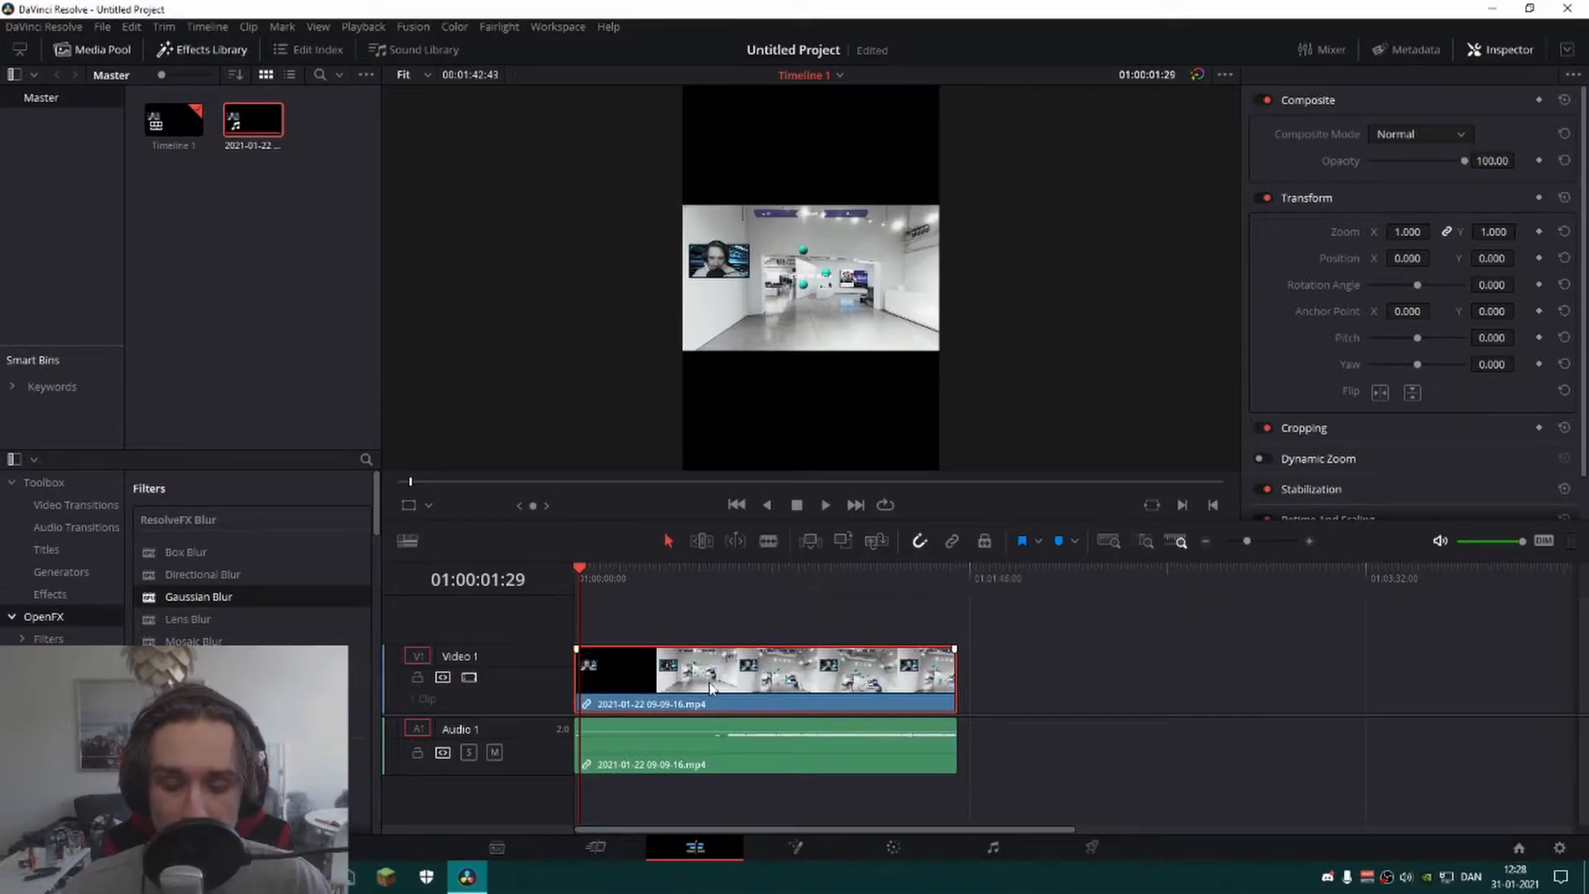
drag(710, 687, 716, 600)
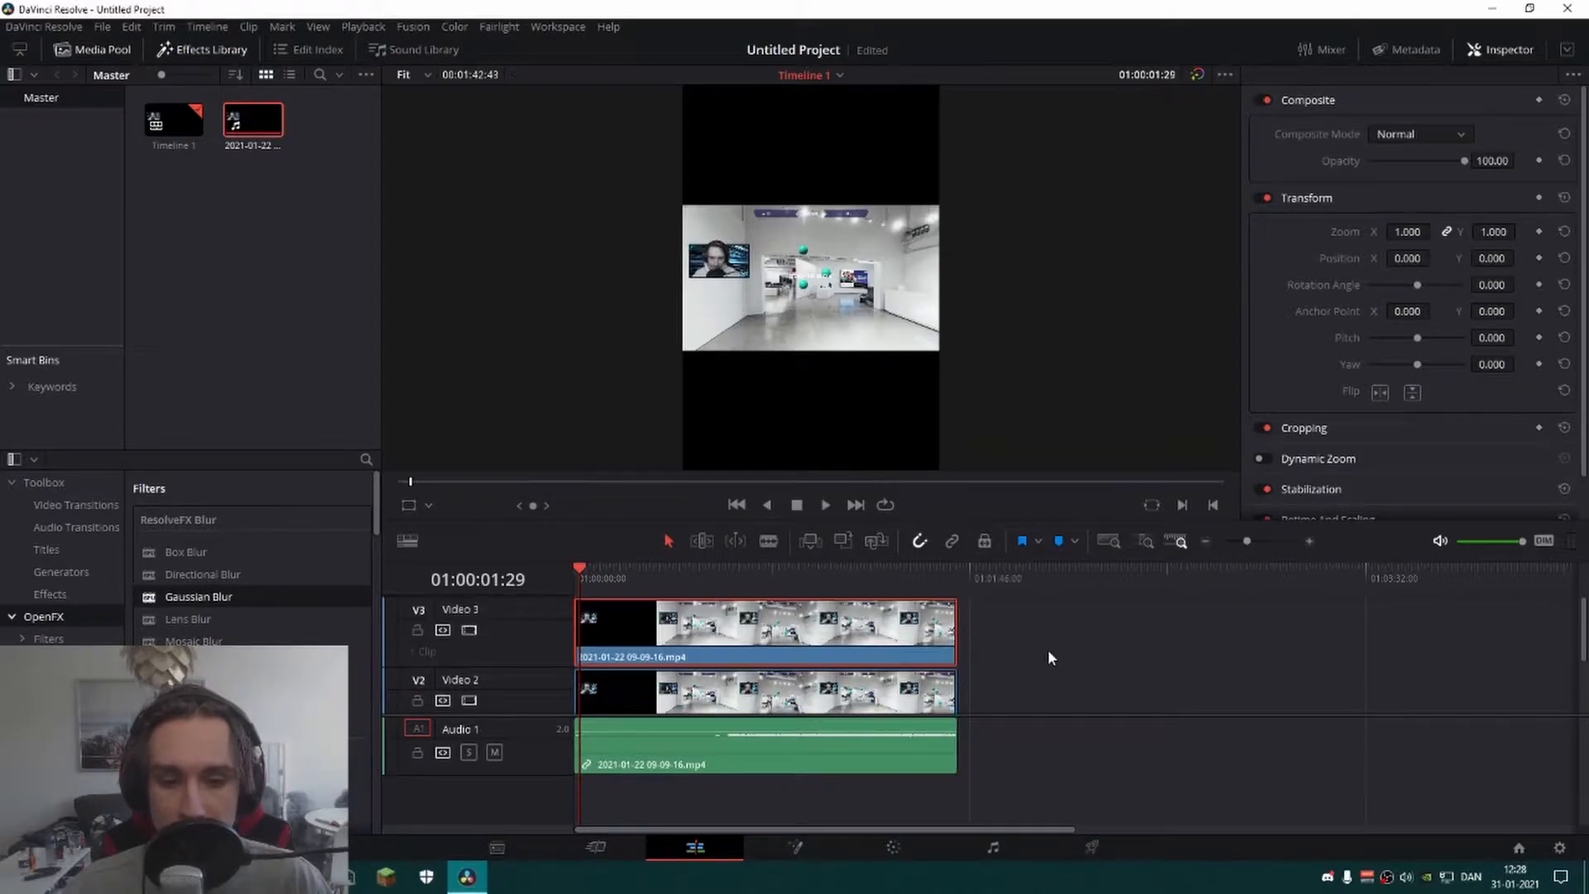
scroll(1048, 649, down, 2)
drag(979, 721, 889, 591)
click(1016, 653)
scroll(1015, 654, down, 1)
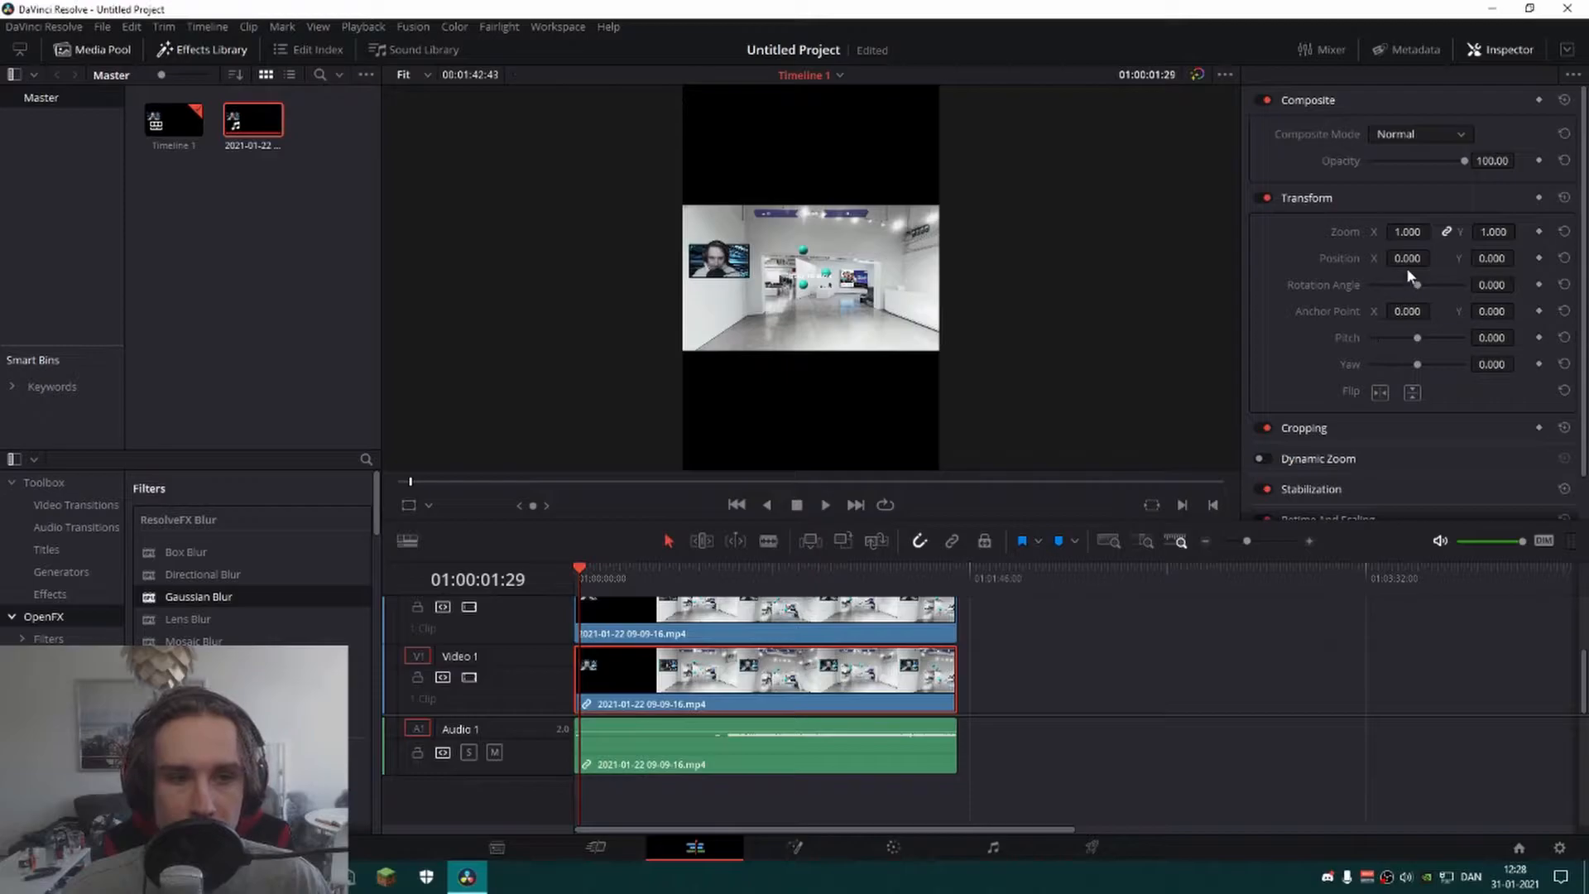
Disable the Video 1, Video 2 and Video 3 tracks
click(997, 662)
scroll(911, 646, up, 1)
click(861, 650)
click(777, 704)
scroll(778, 690, down, 1)
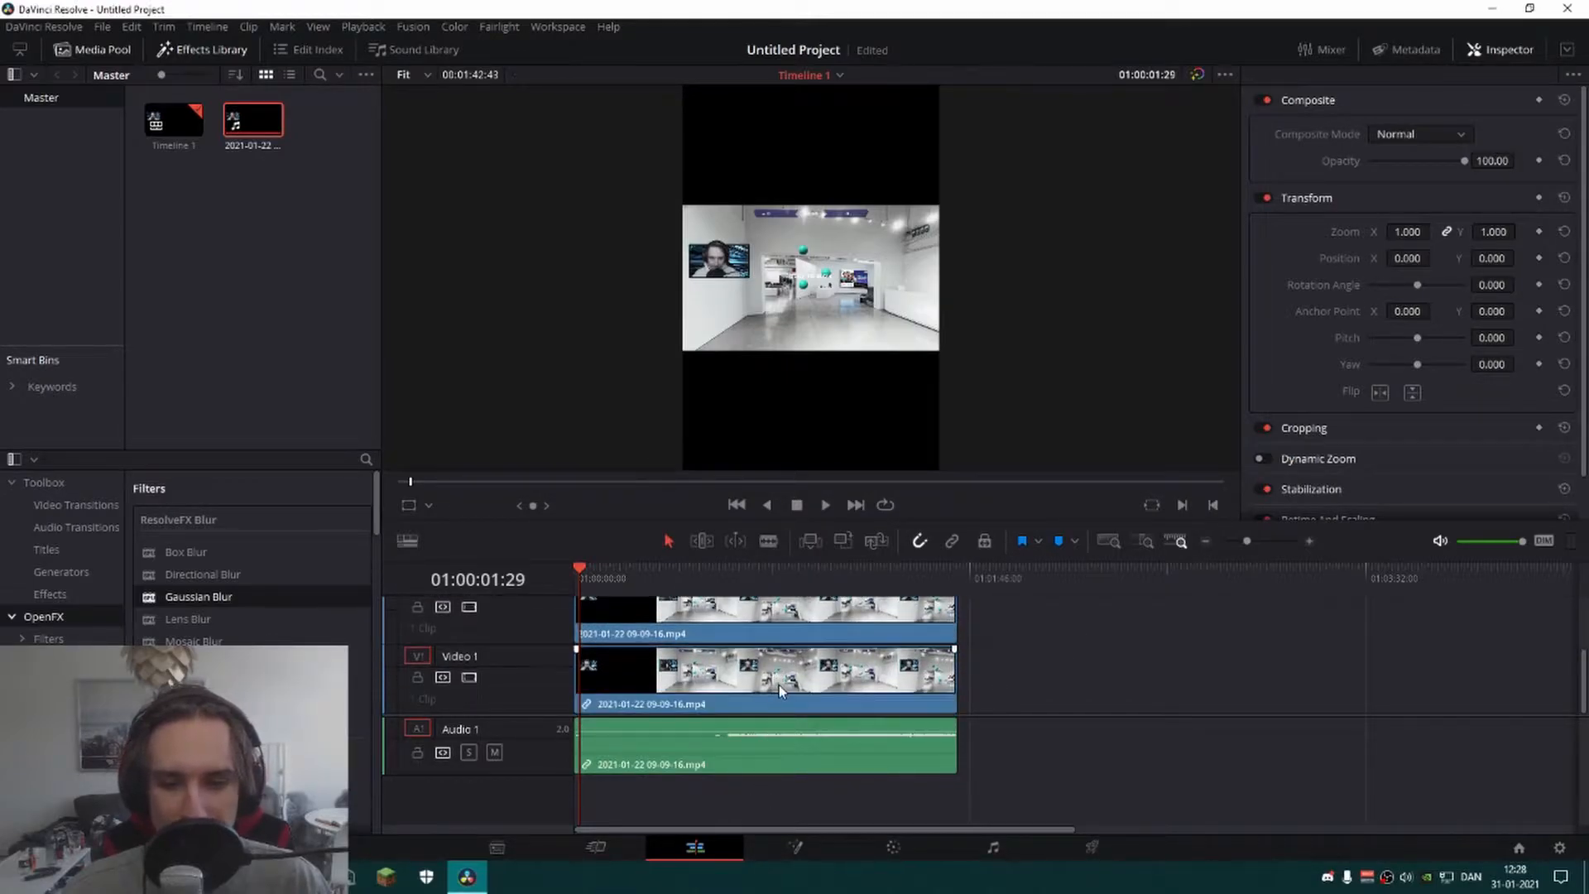
click(470, 678)
scroll(472, 675, up, 3)
click(471, 657)
scroll(472, 657, up, 2)
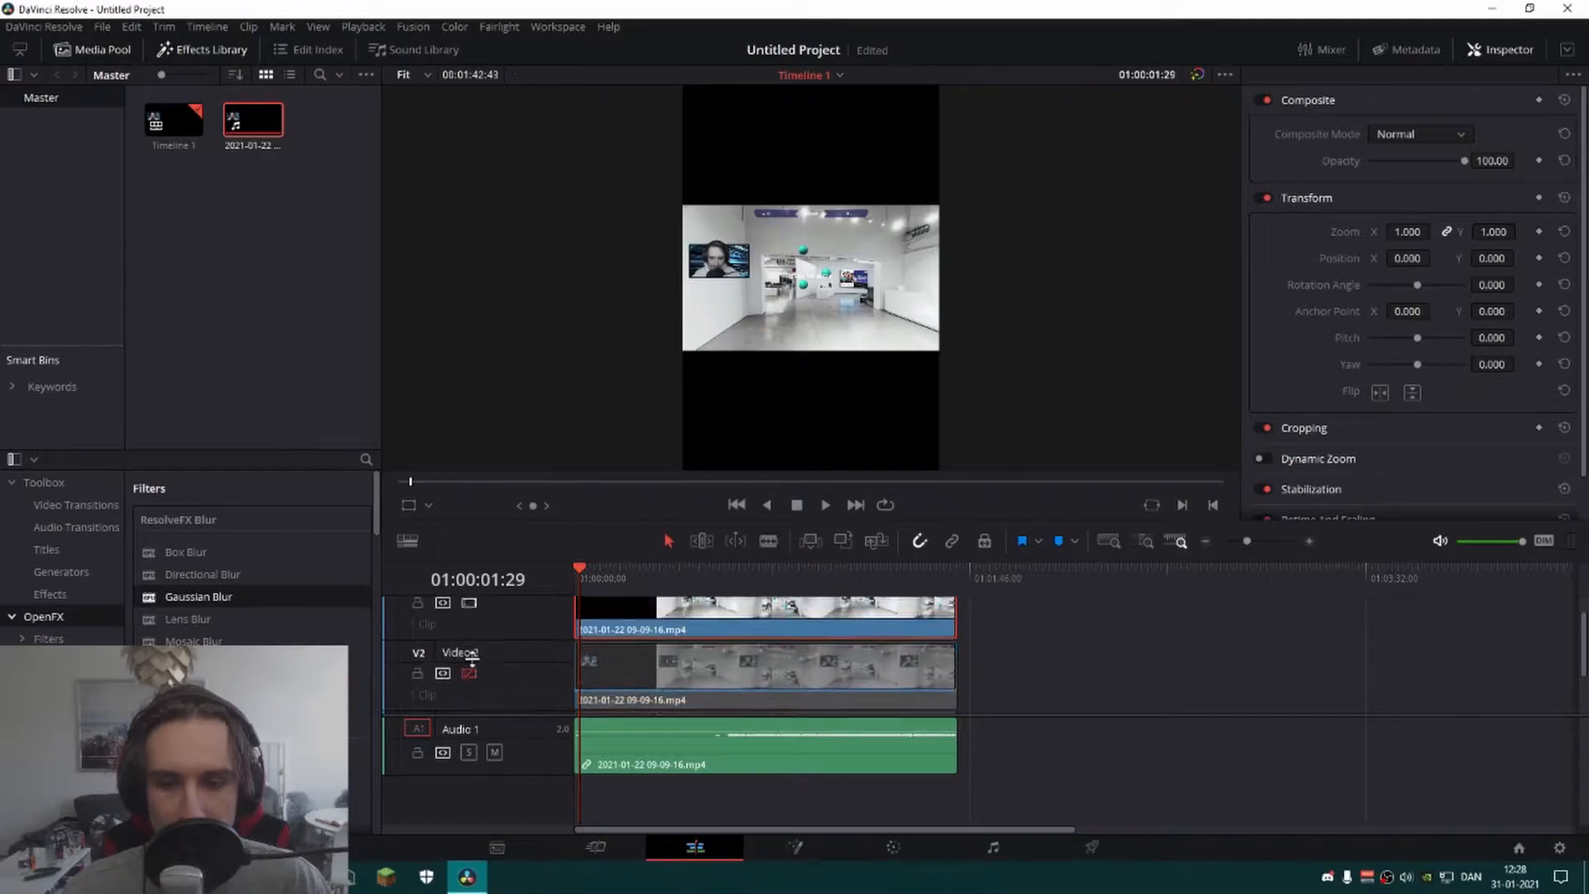
click(468, 623)
Colour-code the stacked clips: orange on Video 3, green on Video 2 and purple on Video 1
right_click(660, 613)
mouse_move(894, 420)
click(985, 468)
scroll(763, 642, down, 1)
right_click(728, 658)
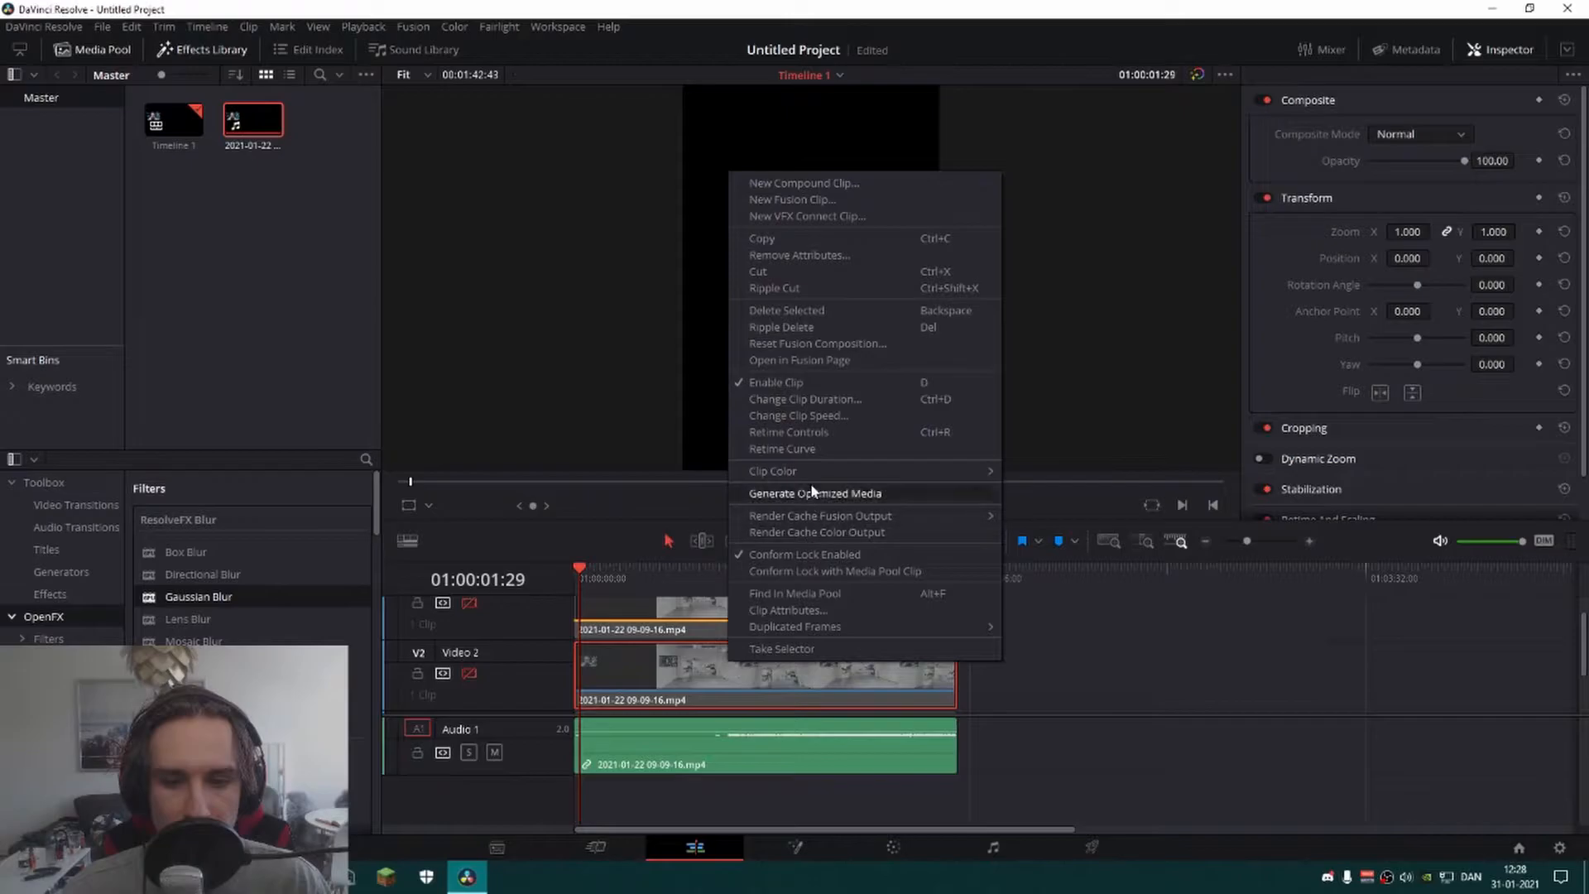
mouse_move(811, 471)
click(1066, 598)
scroll(808, 670, down, 1)
right_click(808, 670)
mouse_move(894, 494)
click(1133, 697)
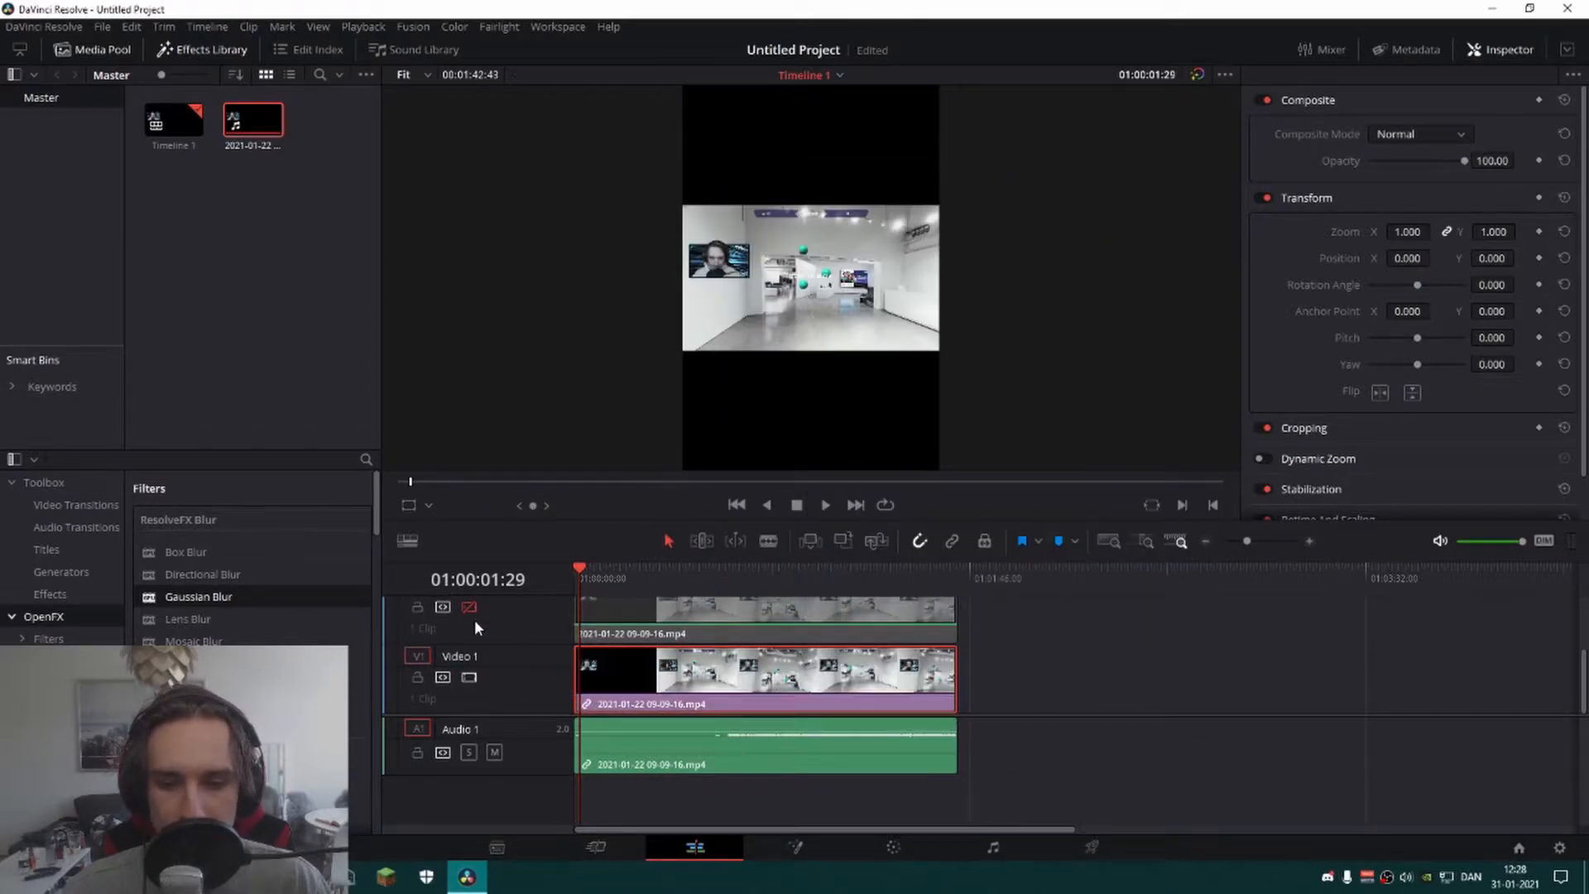
Leave only Video 3 enabled and set the orange clip's zoom to 2.100
scroll(484, 698, up, 2)
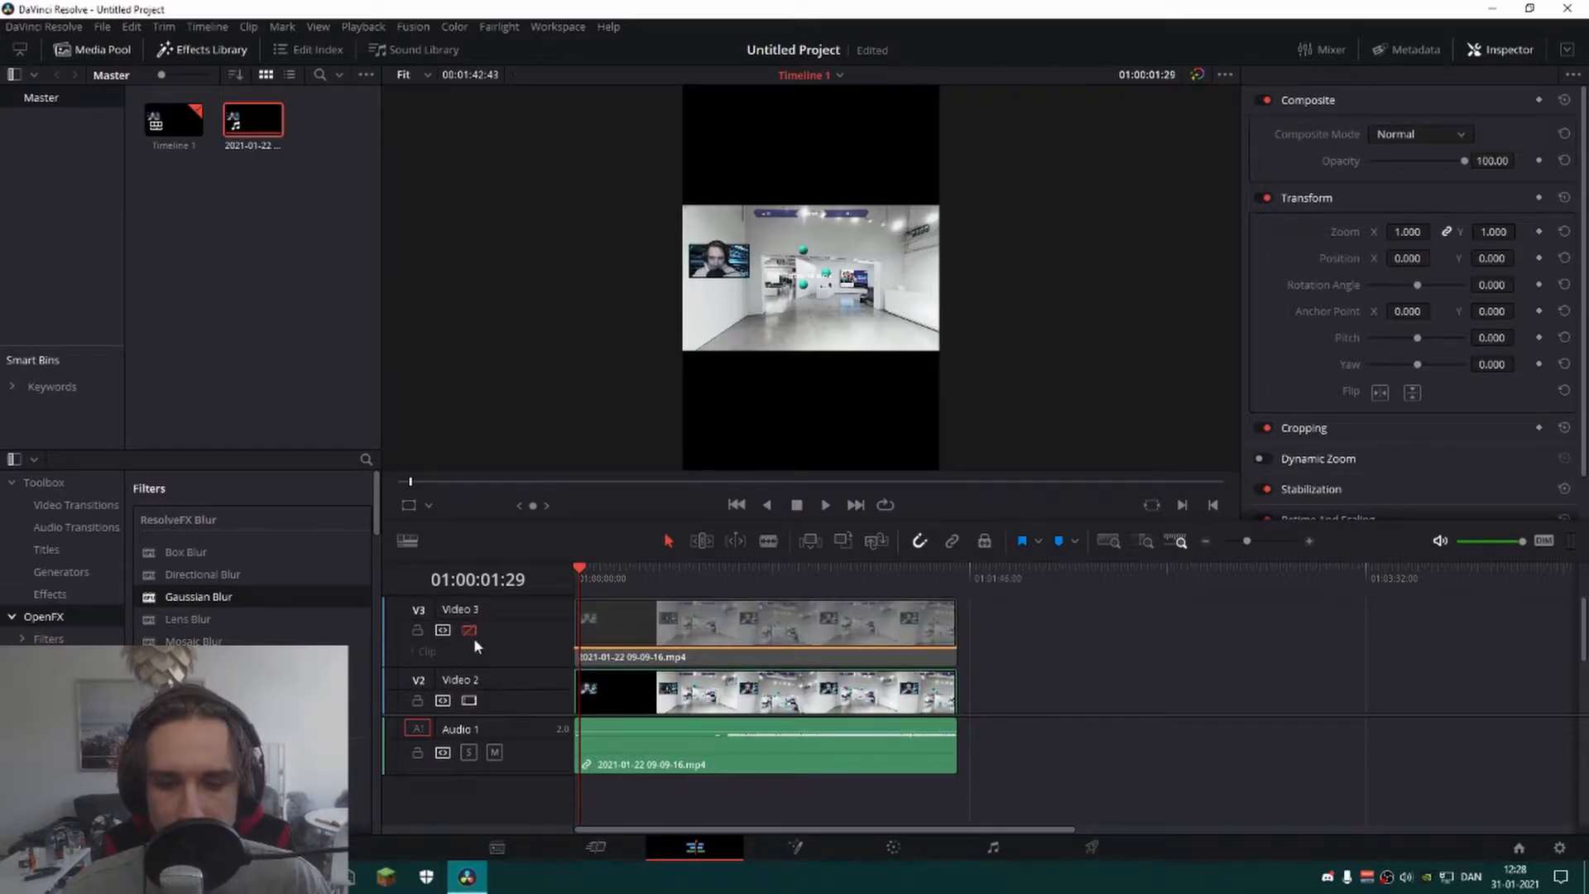
click(469, 630)
scroll(471, 630, down, 2)
click(470, 675)
click(469, 604)
scroll(480, 617, up, 1)
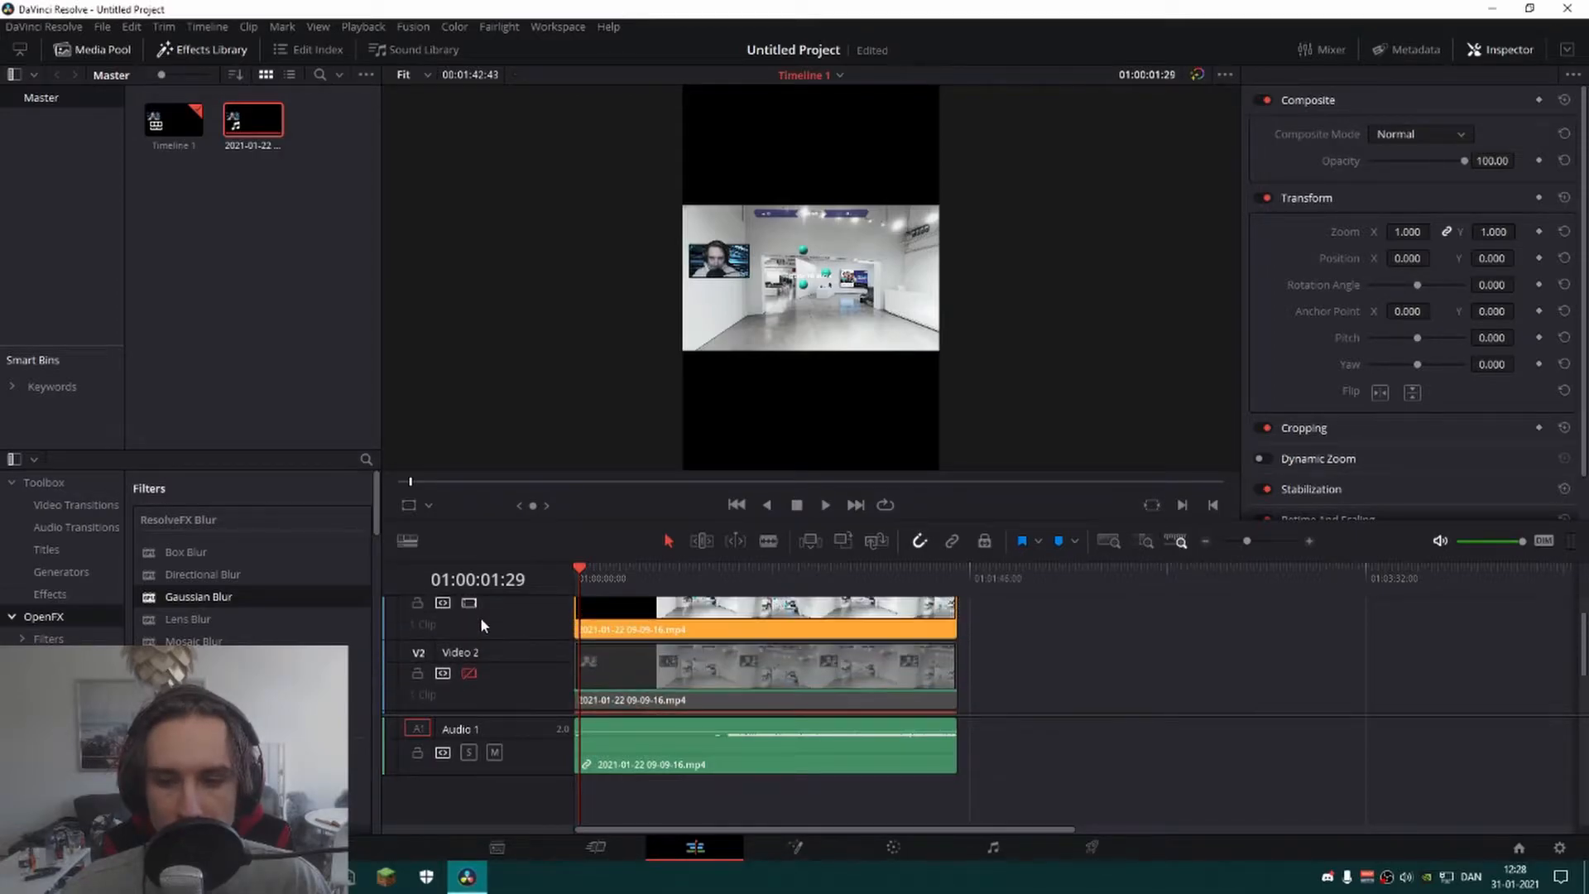
scroll(480, 617, up, 1)
drag(1407, 233, 1429, 233)
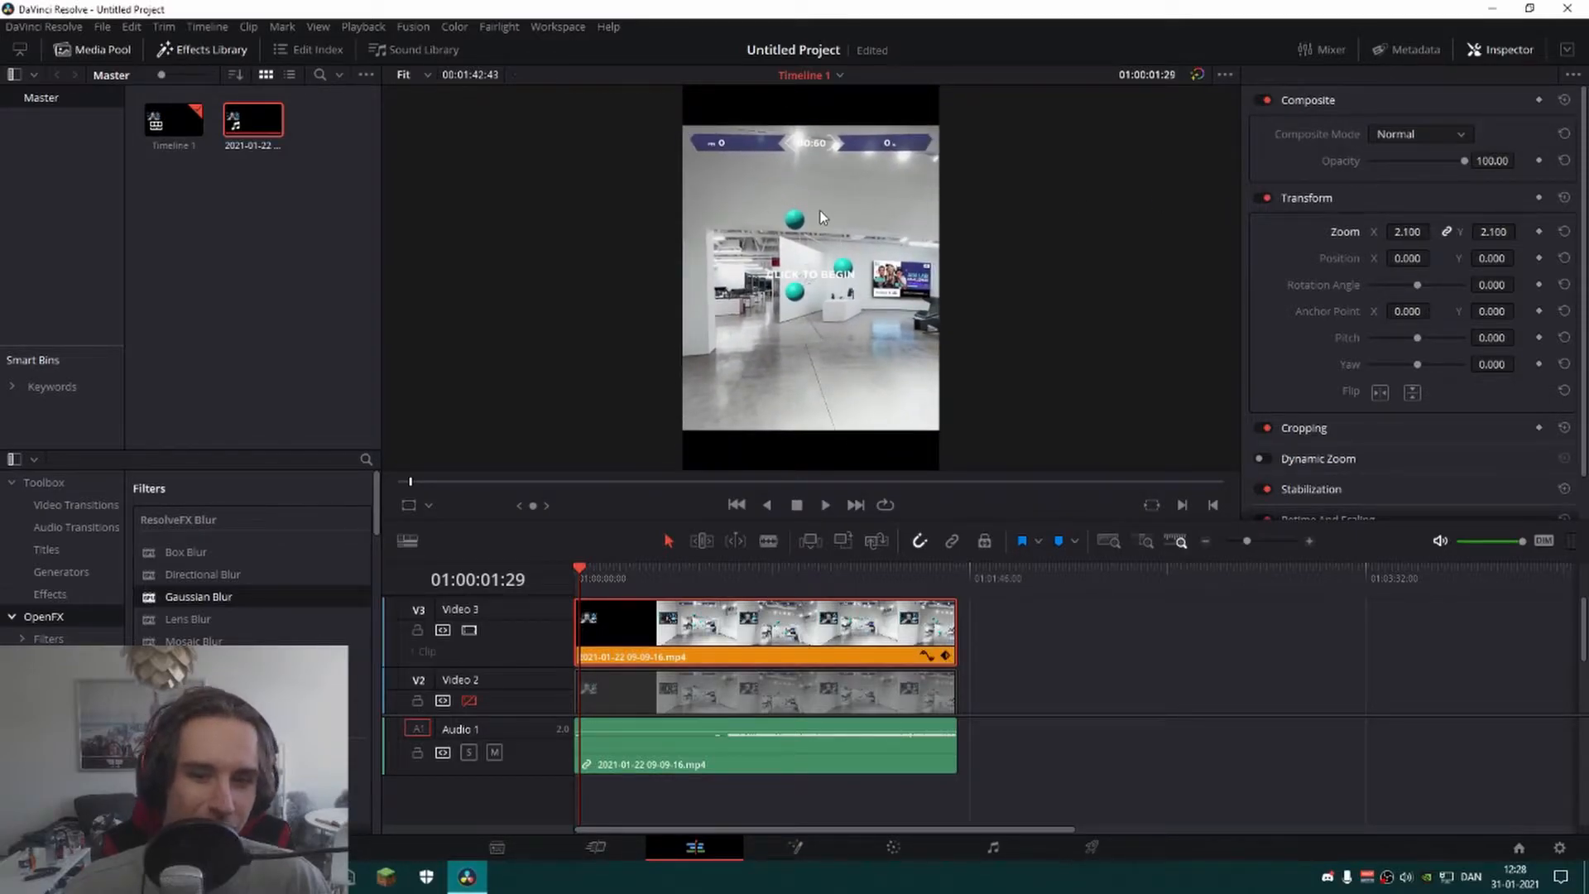
Show only Video 2 and set the green clip's zoom to 2.650 so it fills the vertical frame
click(469, 634)
scroll(495, 674, down, 1)
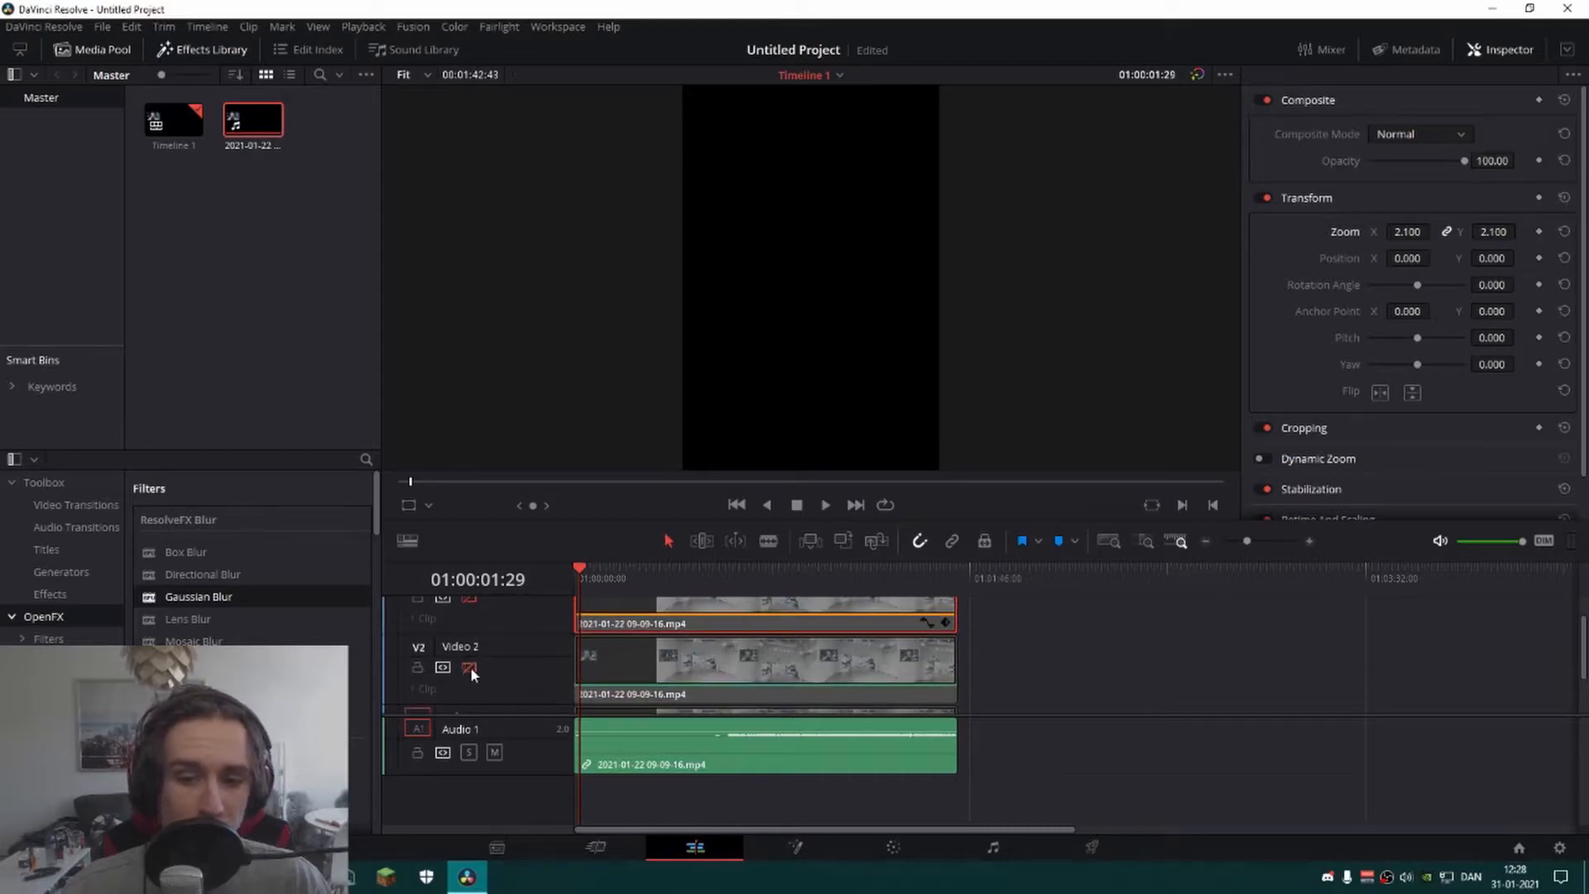
click(470, 667)
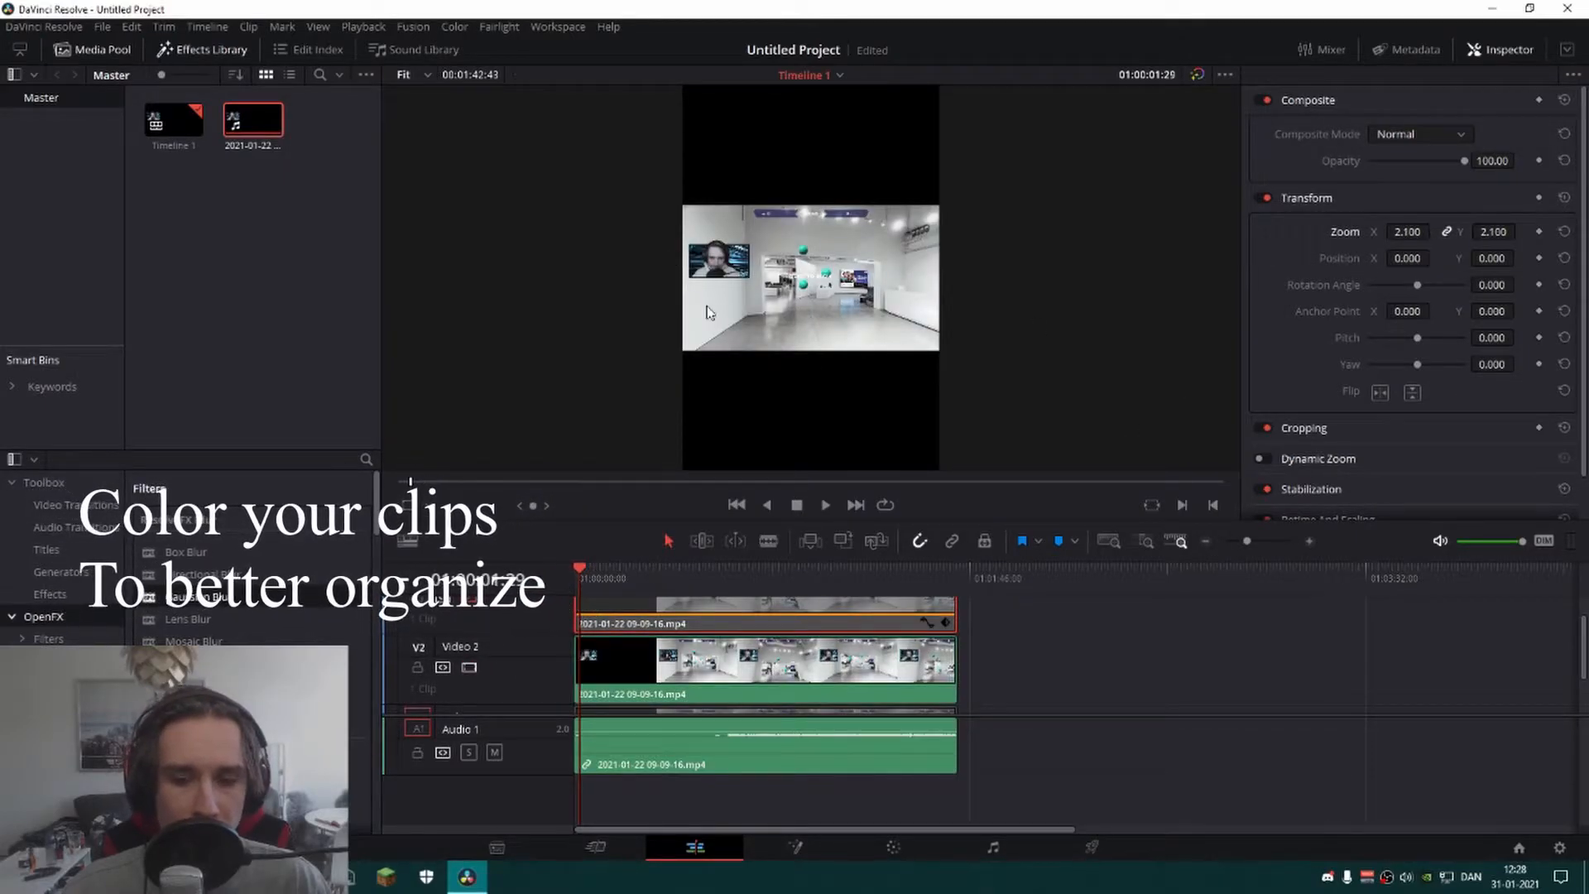
scroll(686, 675, down, 1)
scroll(662, 649, up, 1)
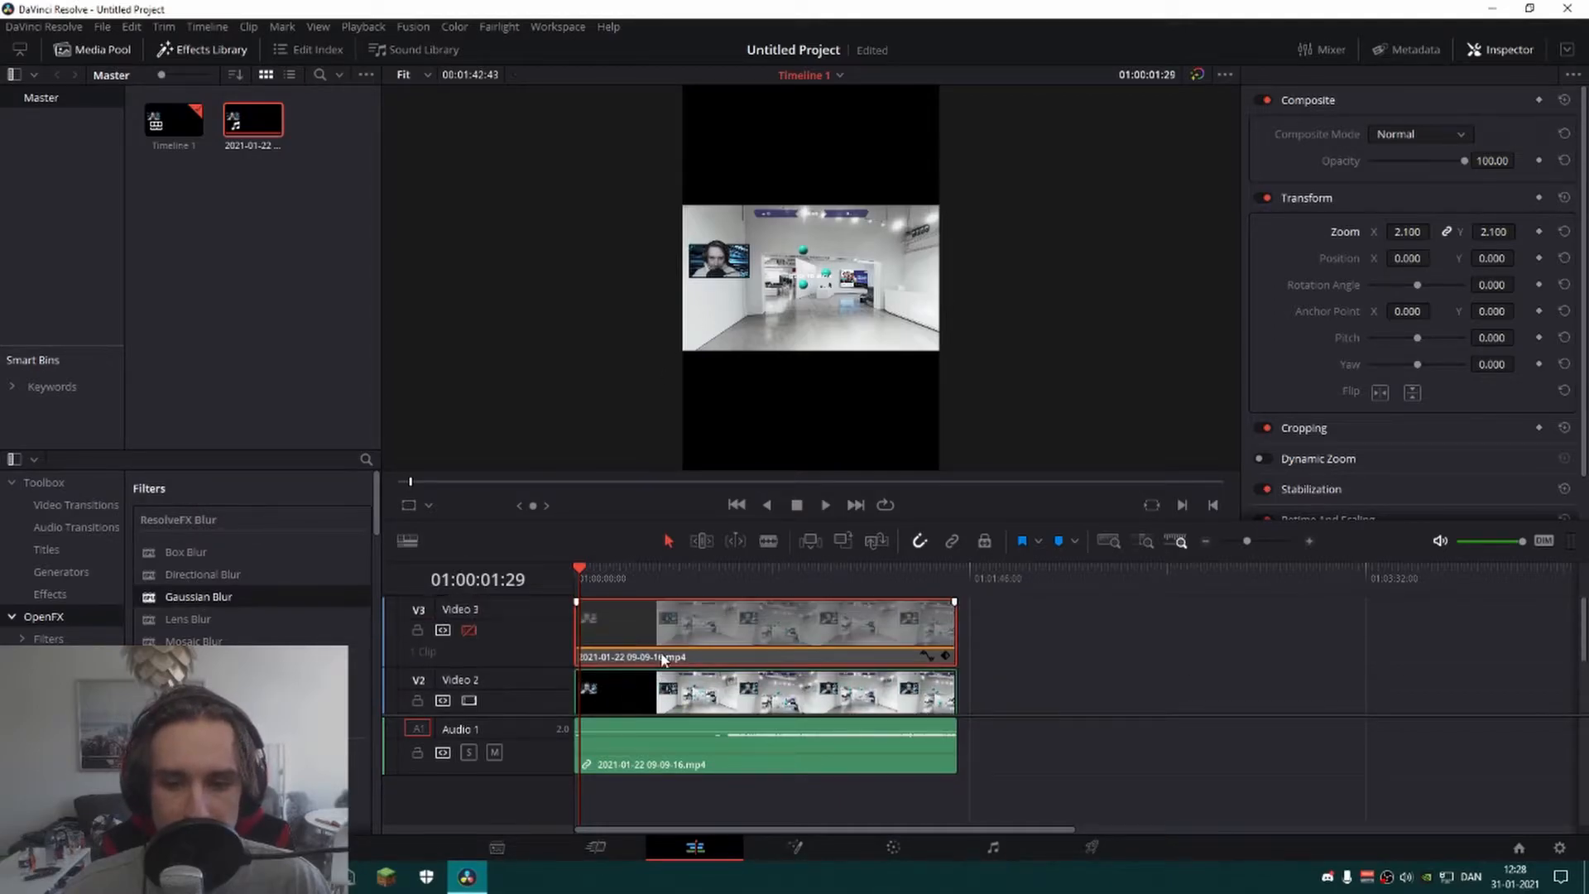
click(639, 644)
drag(1410, 232, 1547, 233)
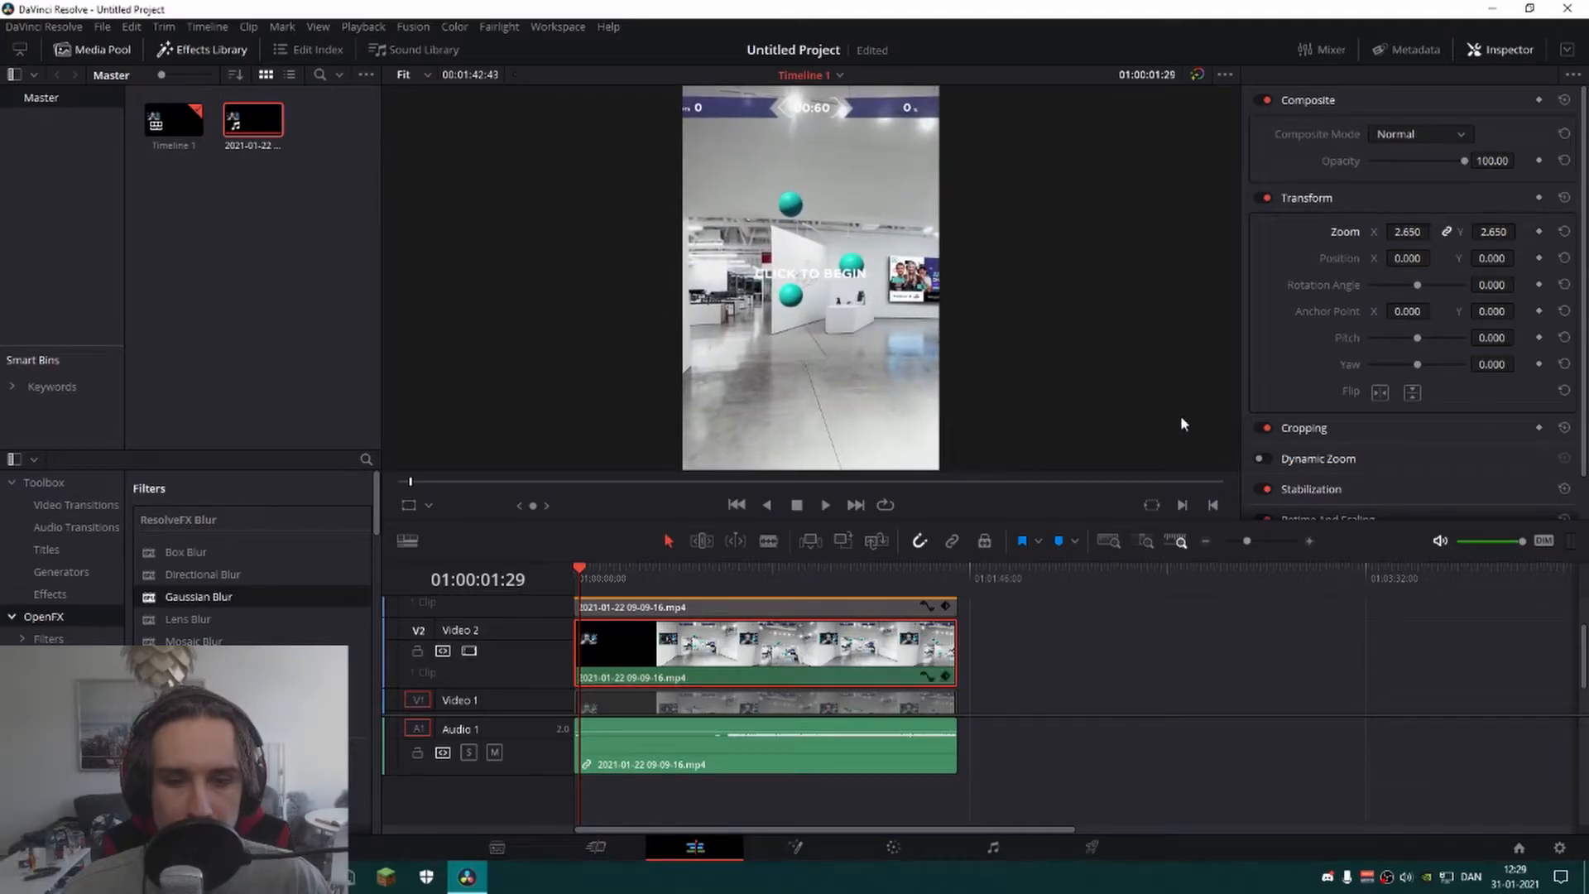
Apply a Gaussian Blur effect to the green clip on Video 2 and re-enable the Video 3 track
drag(274, 598, 700, 654)
scroll(514, 635, up, 1)
click(472, 614)
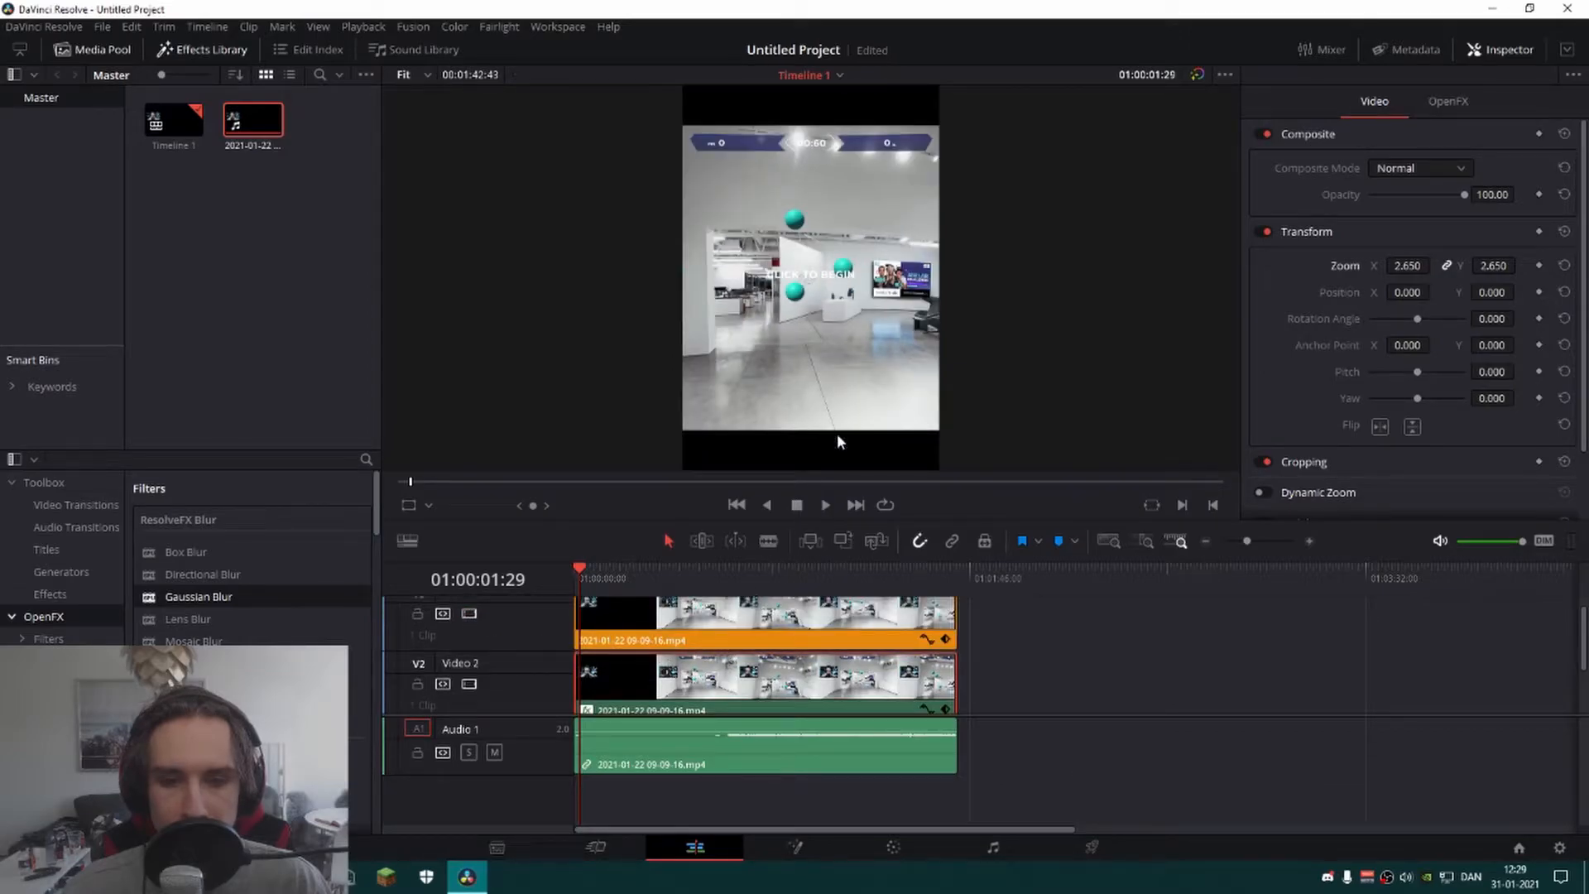
Set the orange clip's position to X -15 and Y 23
click(836, 617)
drag(1408, 258, 1519, 258)
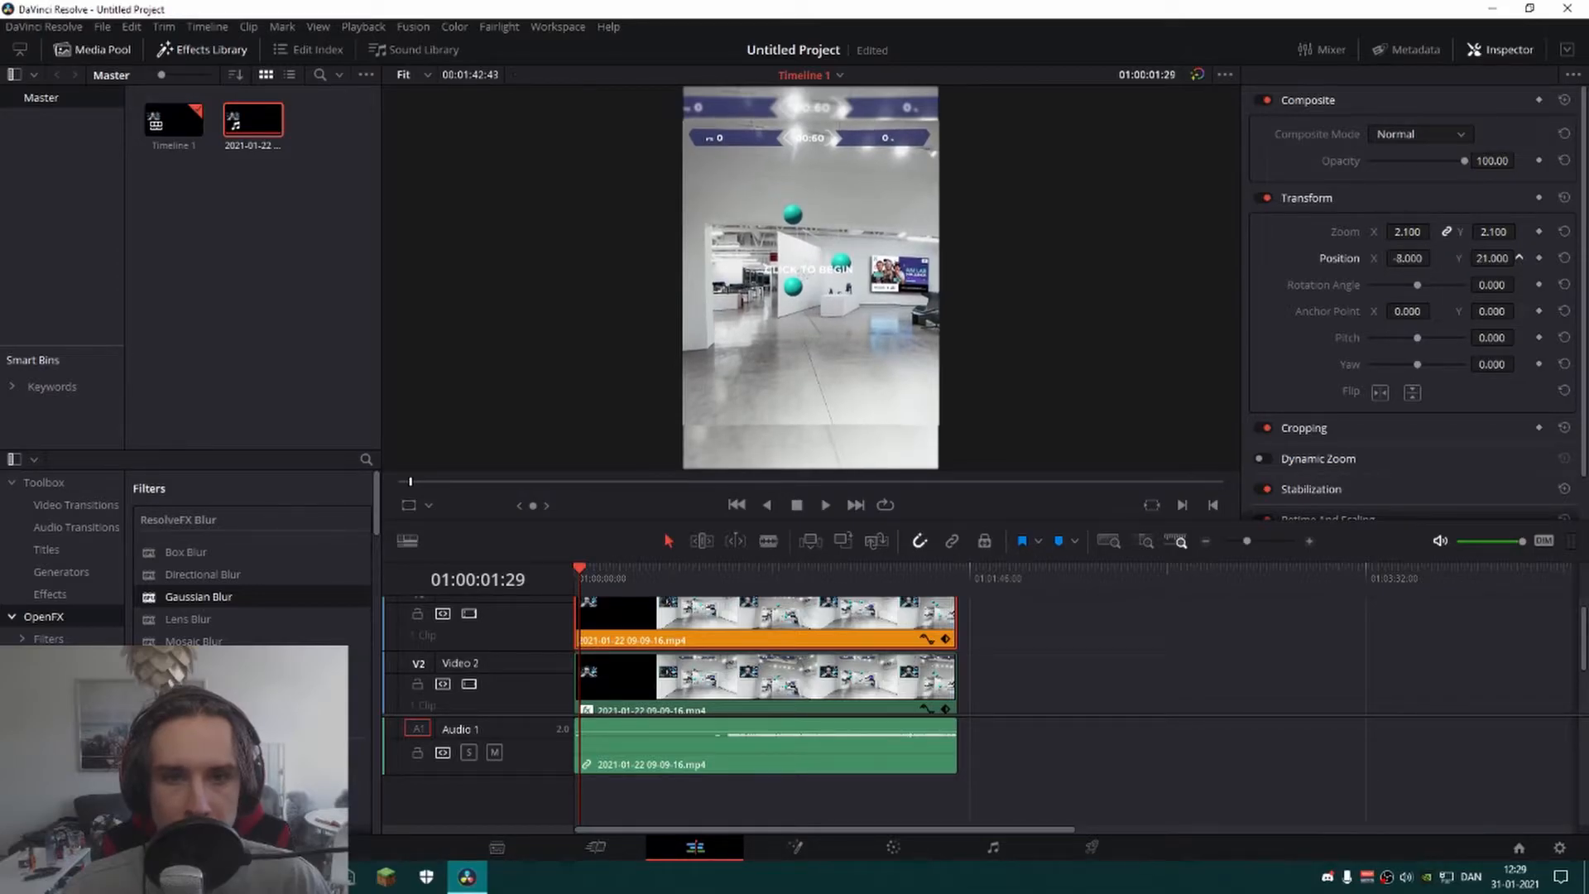
drag(1408, 258, 1348, 247)
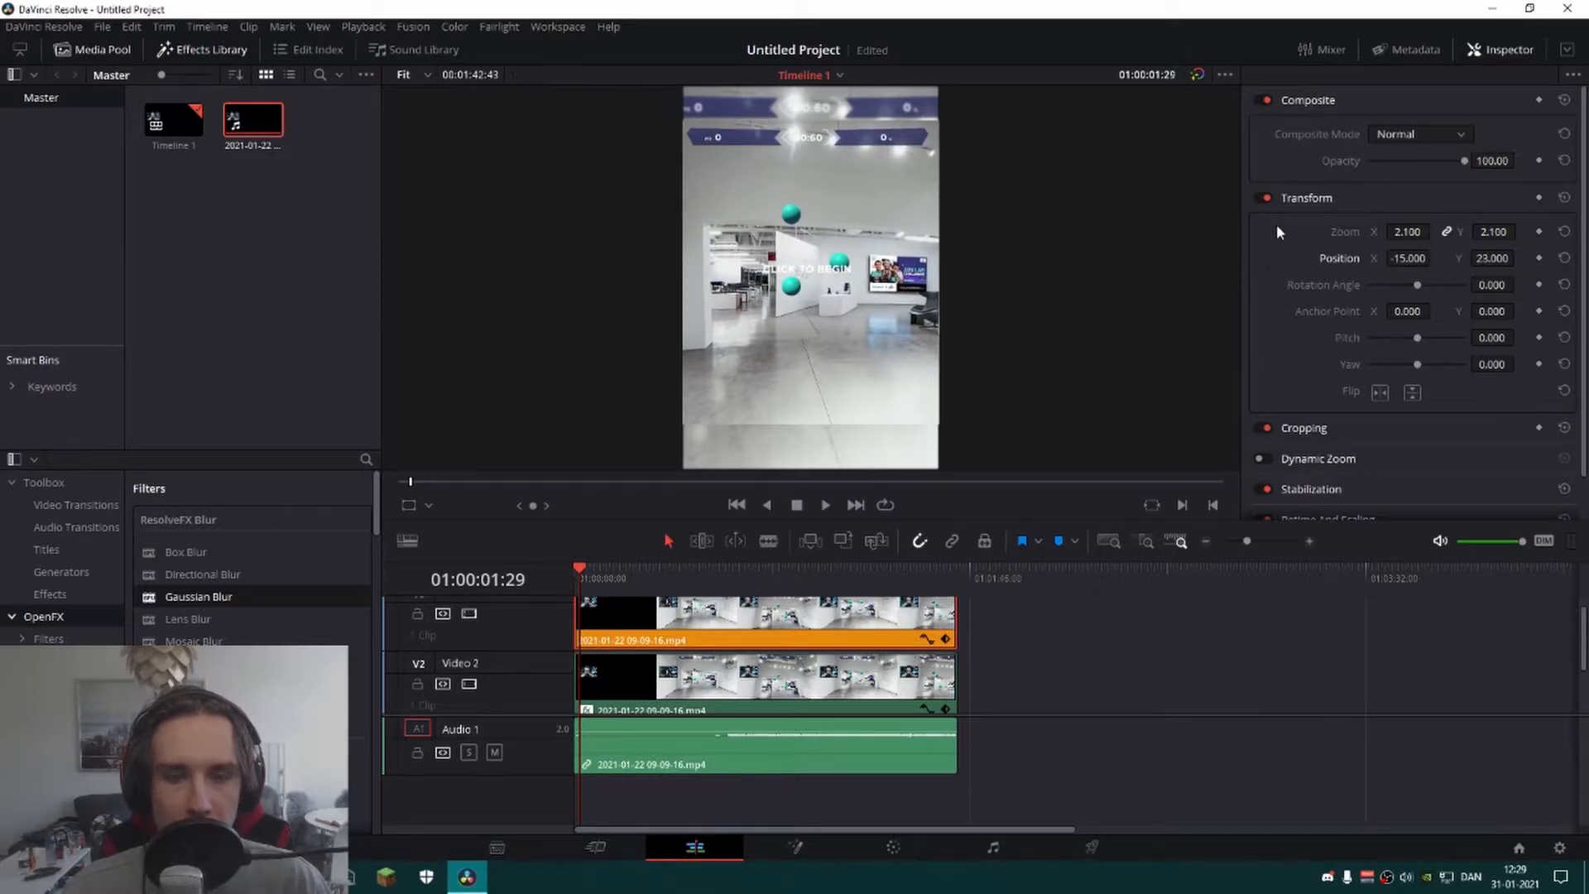
Set the green clip's Gaussian Blur border type to Reflect and its horizontal and vertical strength to 0.568
click(709, 668)
scroll(707, 693, down, 2)
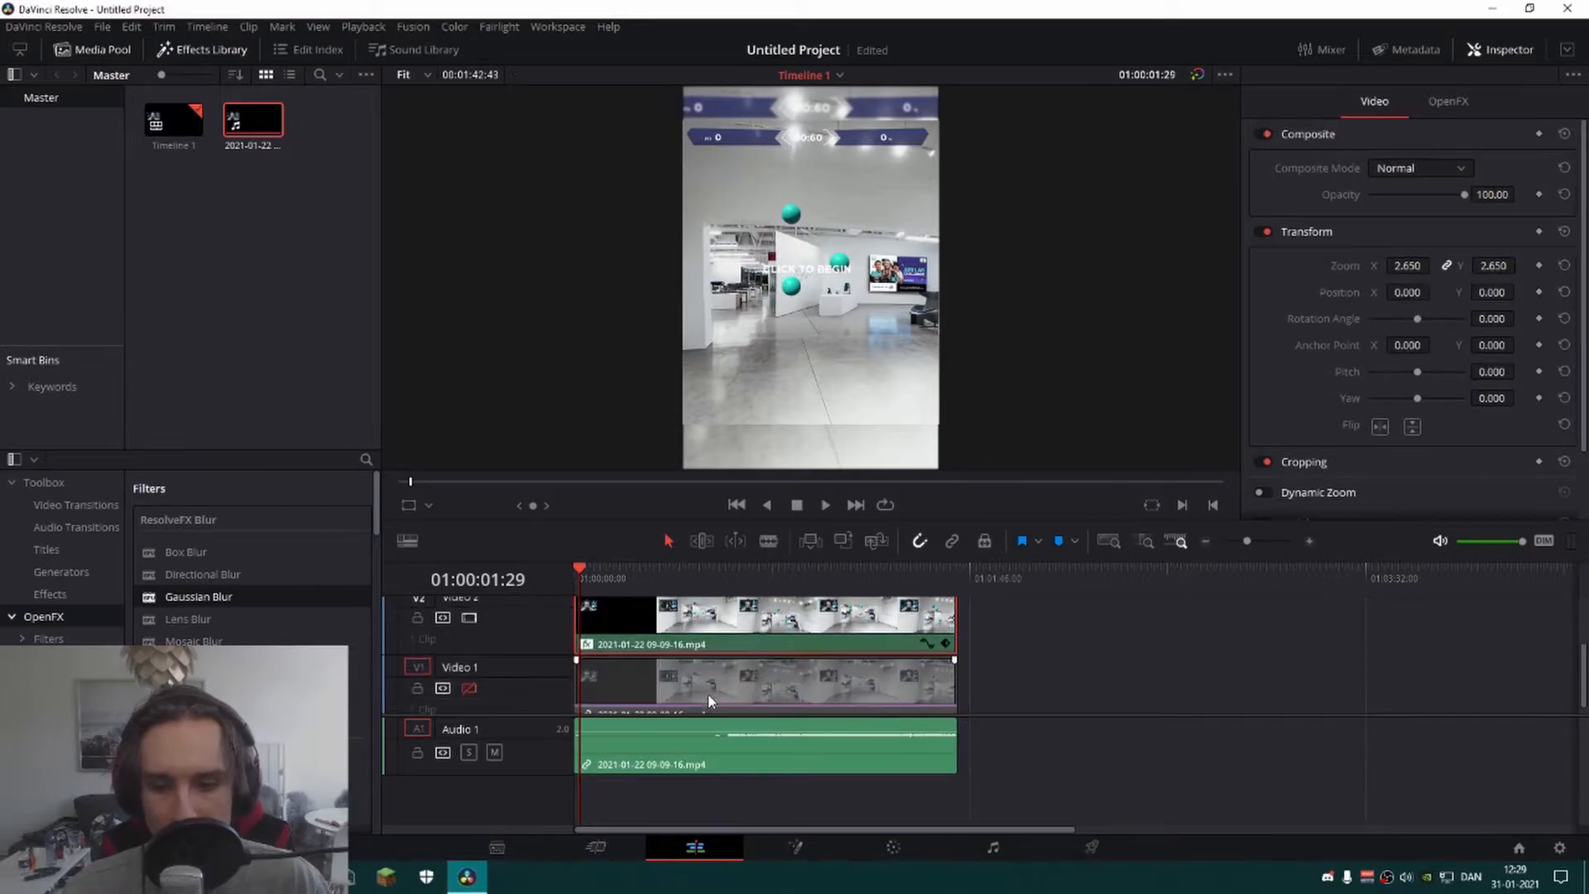
click(1422, 116)
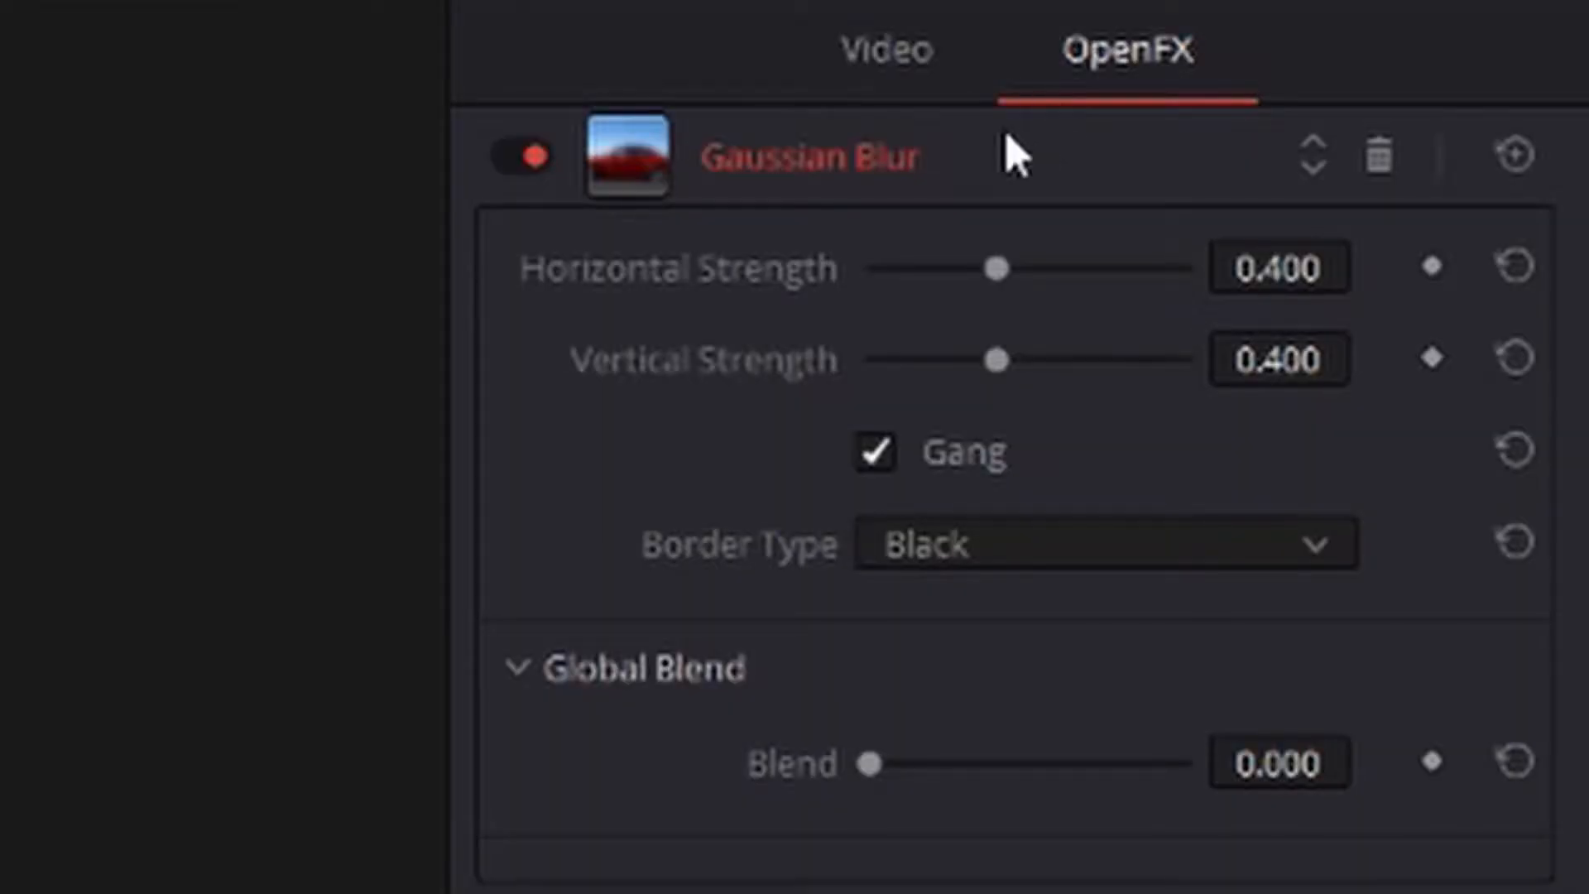
click(1069, 546)
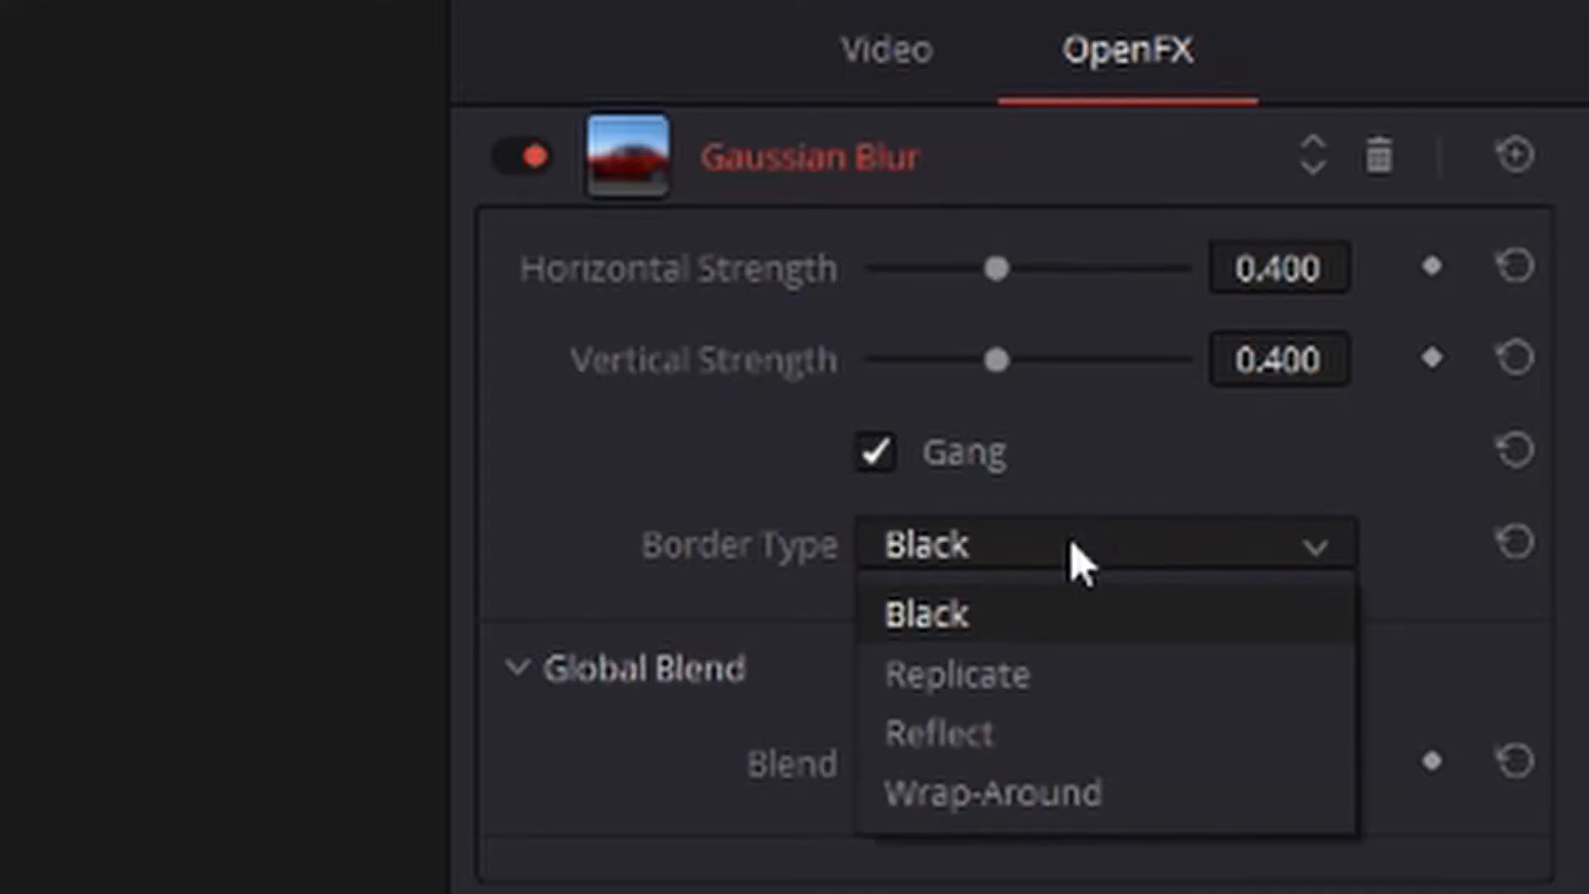
click(960, 741)
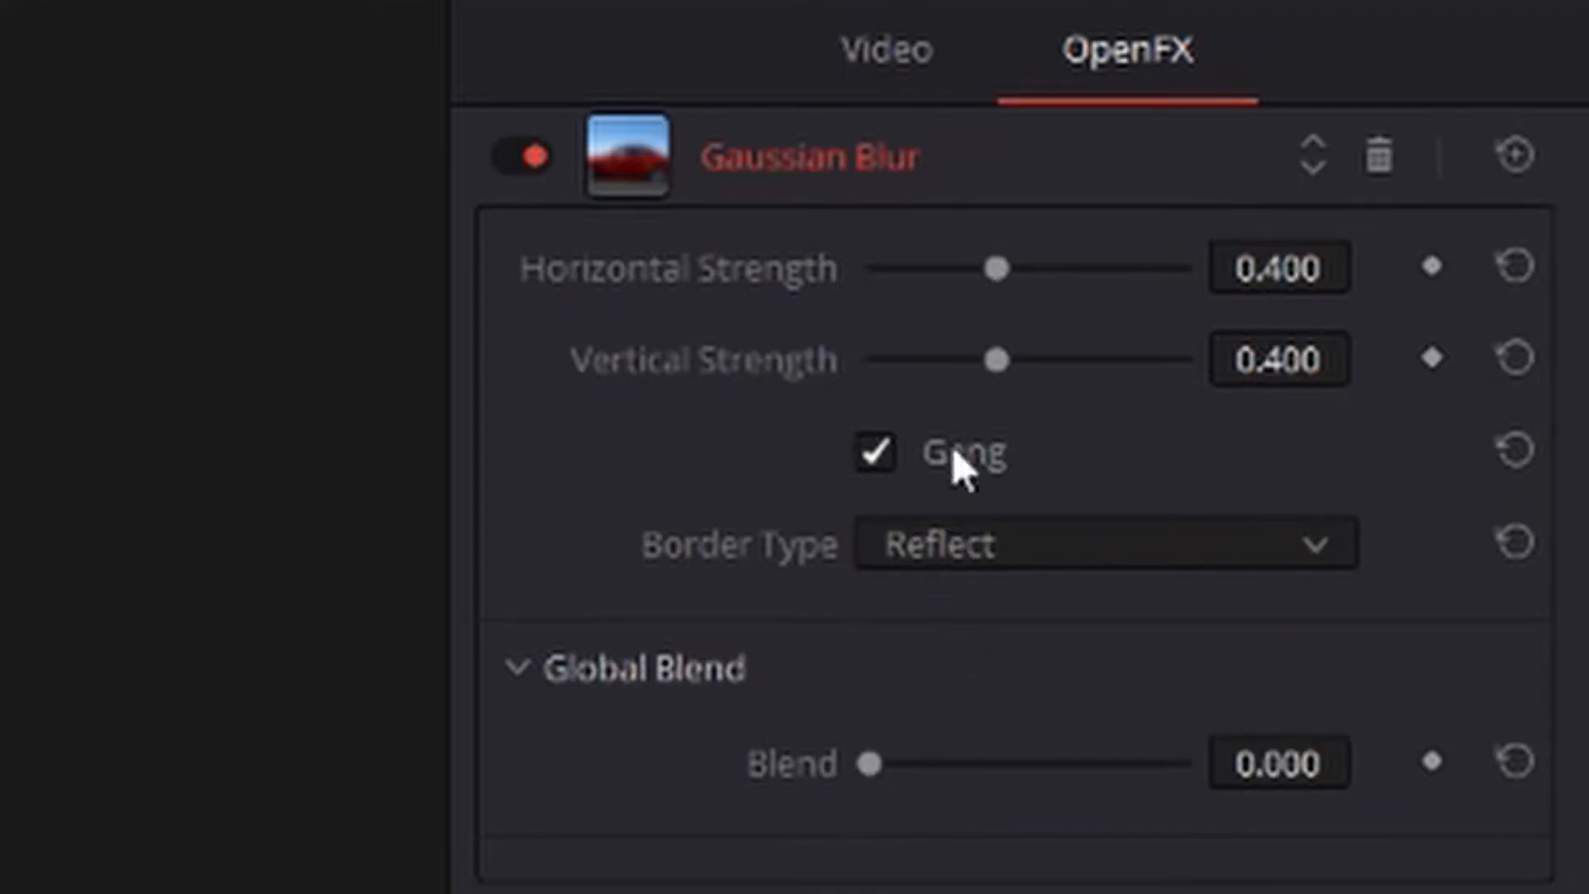
drag(1002, 370, 1051, 372)
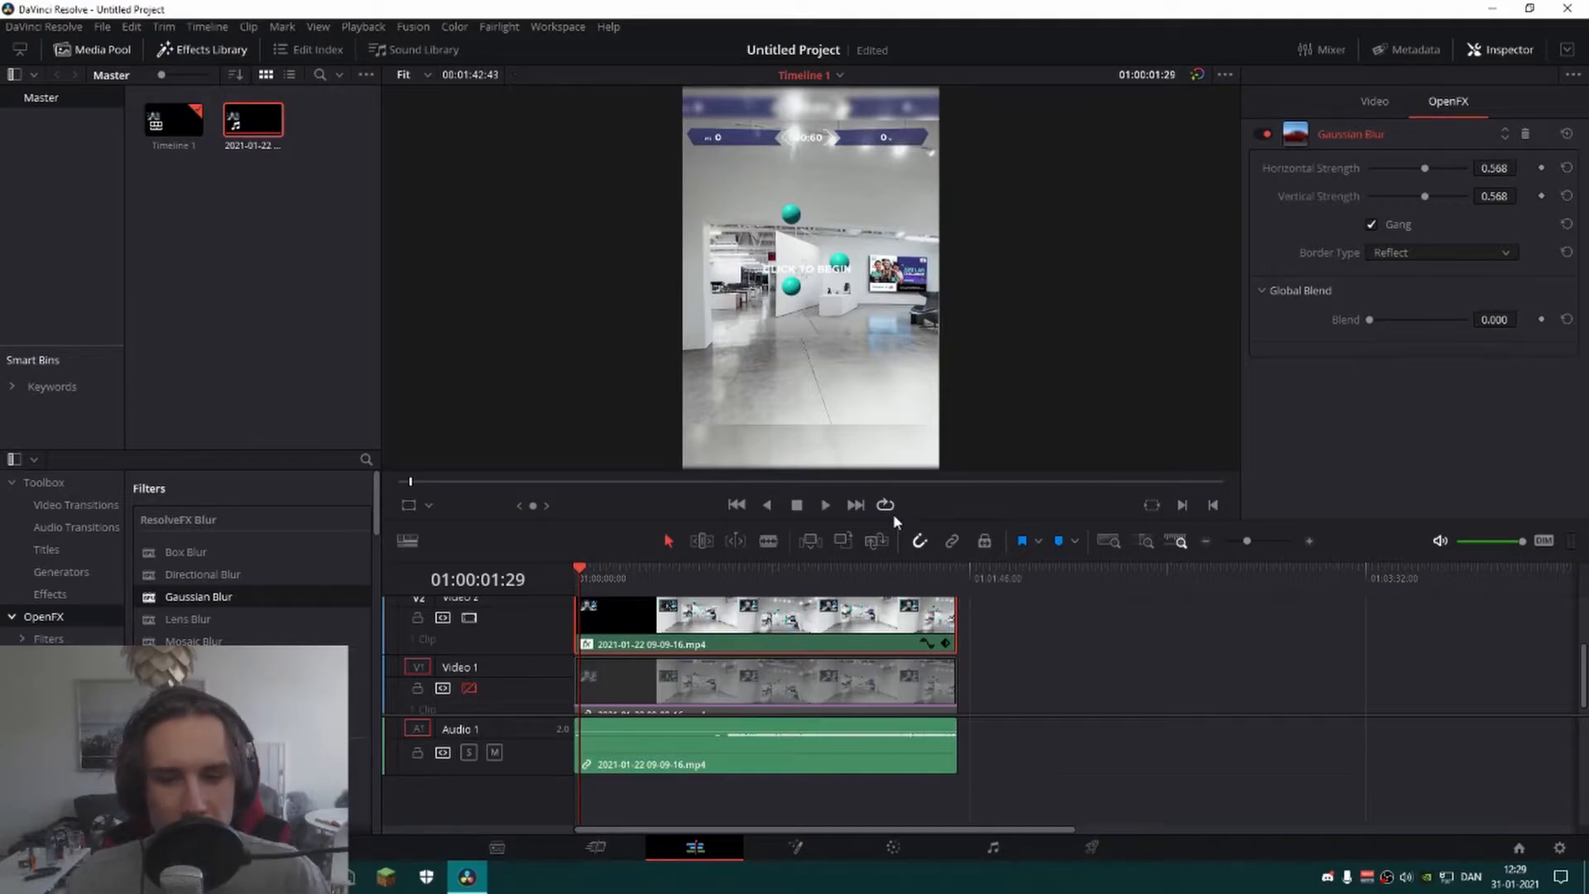
Isolate the purple clip by enabling Video 1 and disabling Video 2 and Video 3
scroll(632, 693, down, 1)
click(686, 698)
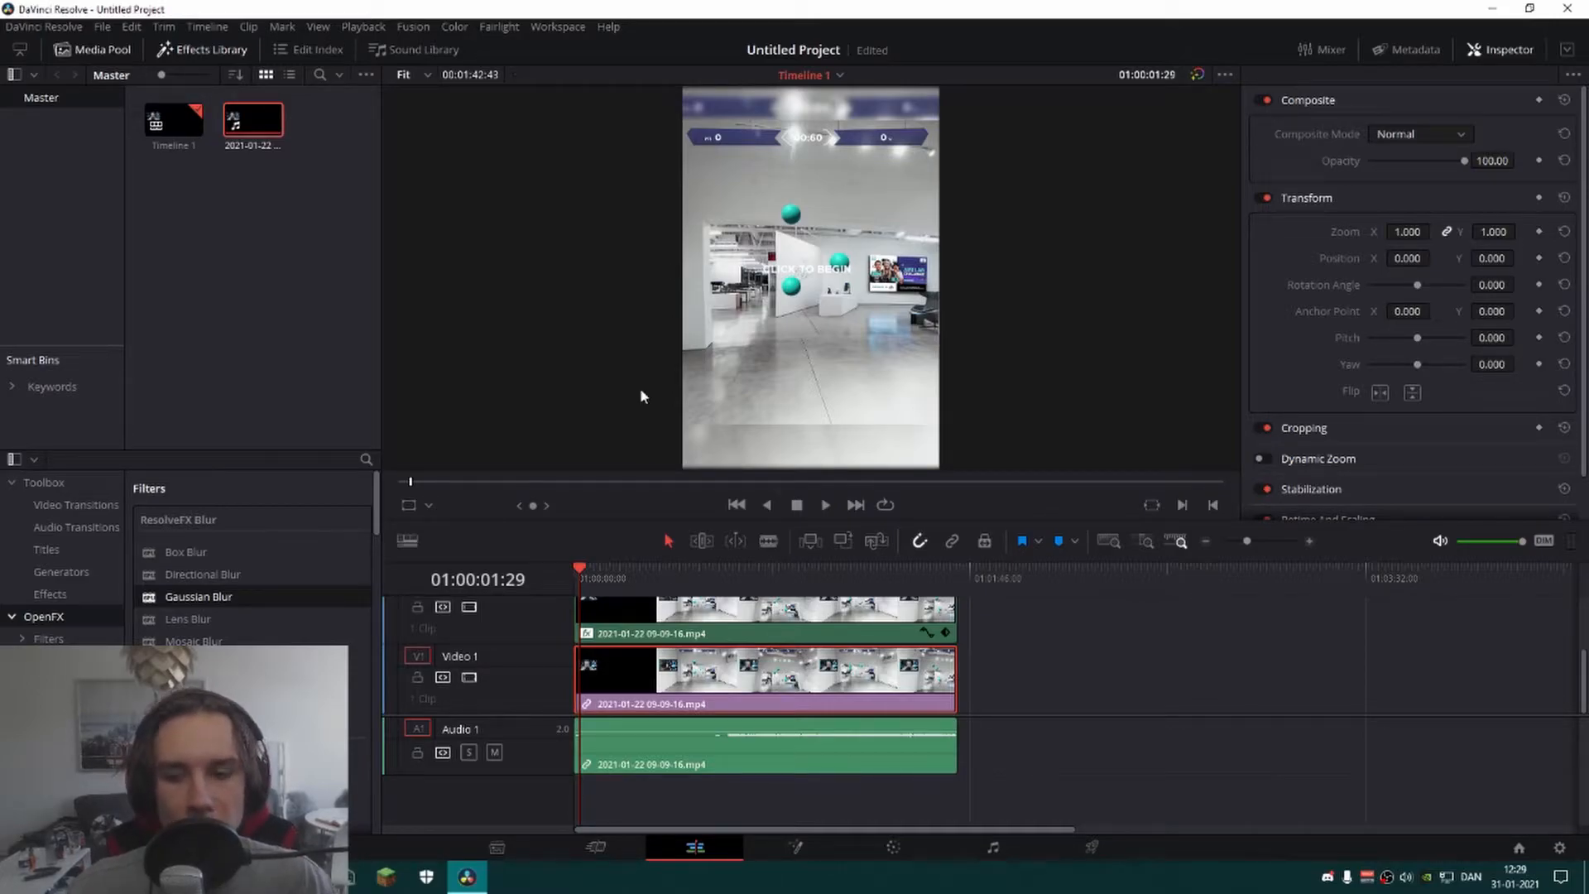
scroll(519, 634, up, 1)
click(470, 625)
scroll(477, 622, down, 1)
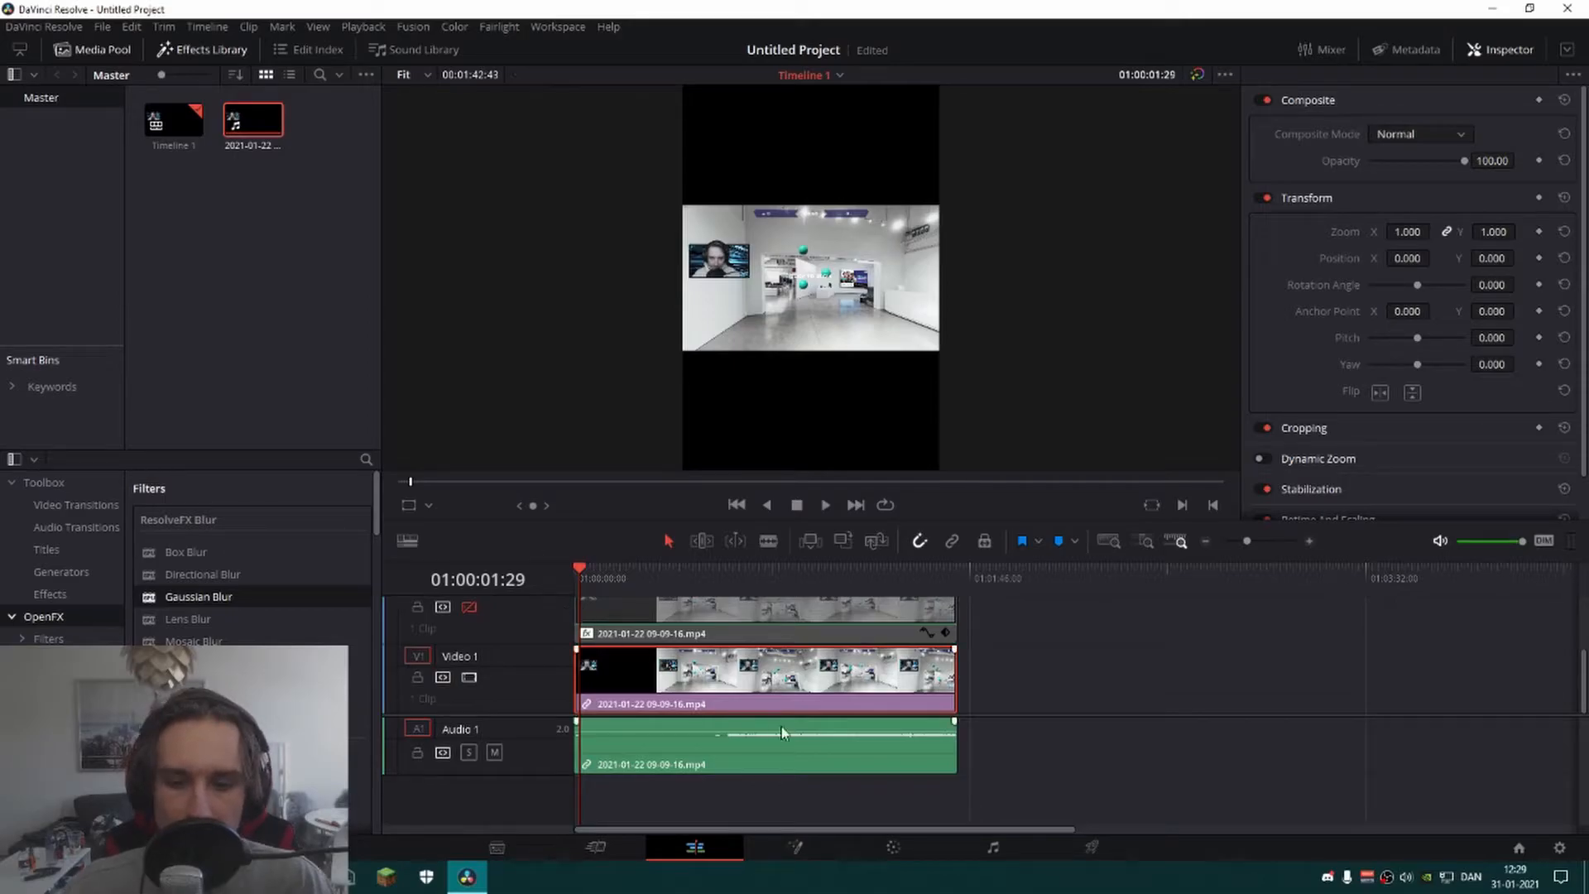
In Fusion, mask the purple clip with an ellipse about 0.18 wide and 0.18 high centred on the webcam, and return to the edit page
click(793, 856)
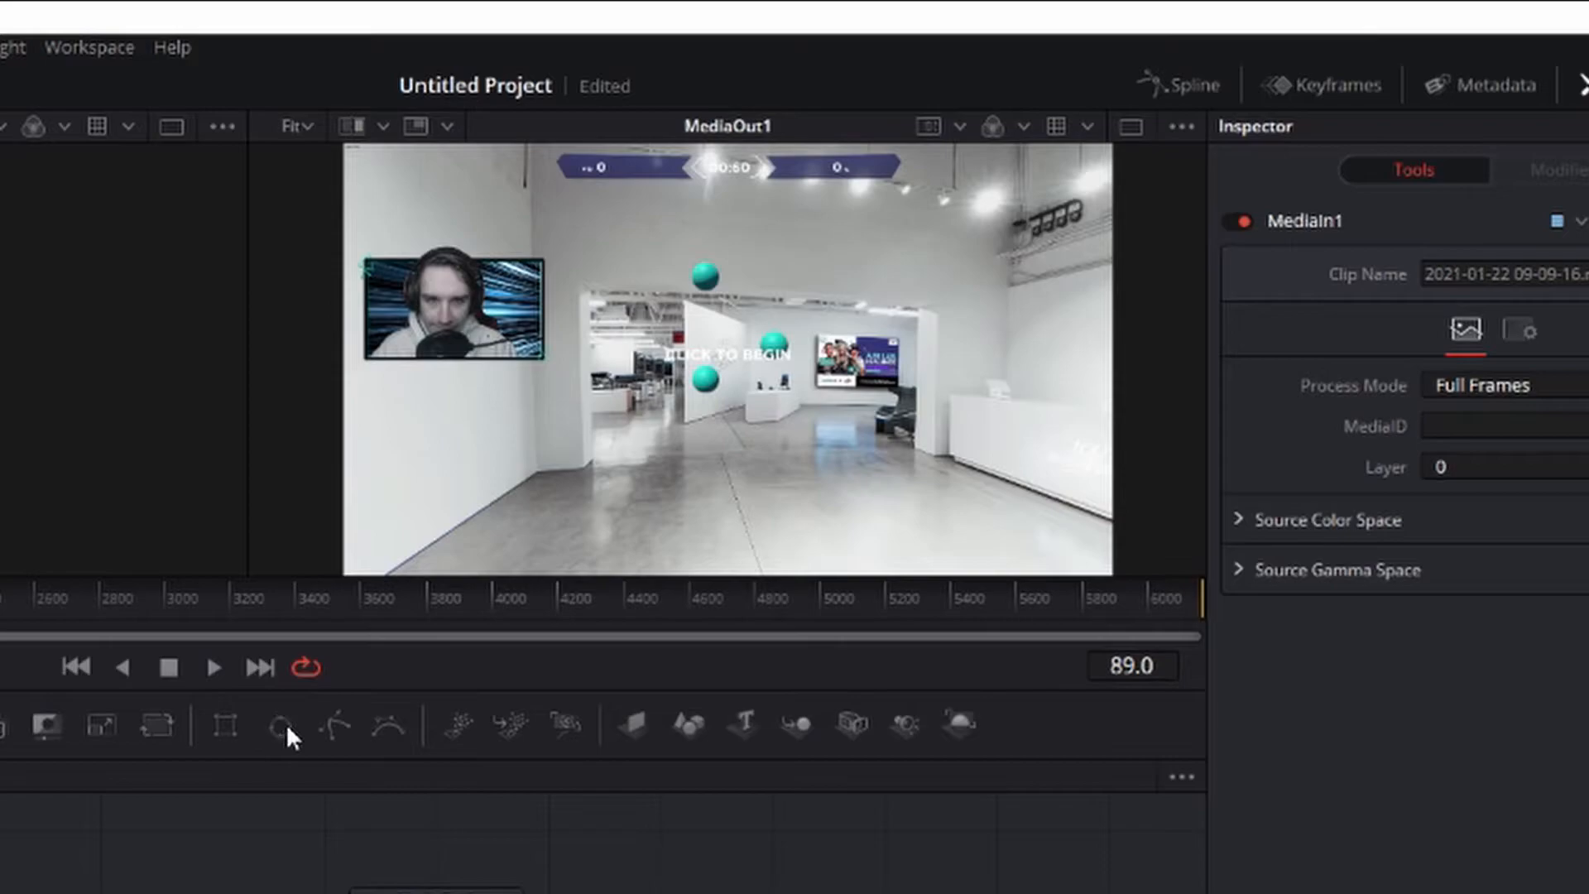
click(286, 725)
drag(563, 351, 443, 316)
drag(449, 508, 450, 384)
drag(629, 318, 515, 315)
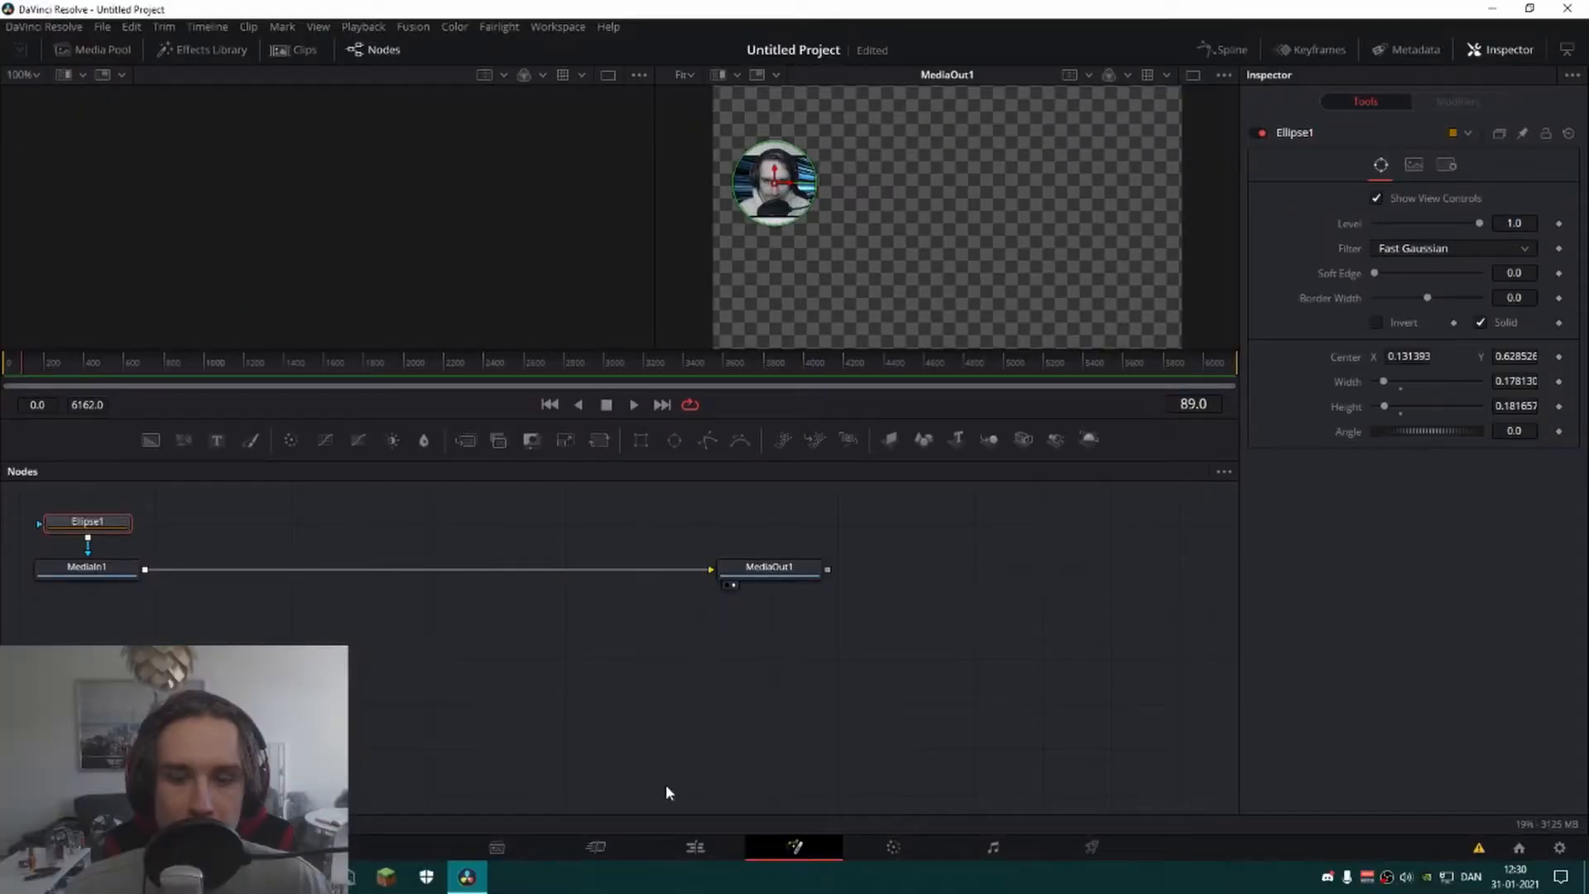
click(696, 847)
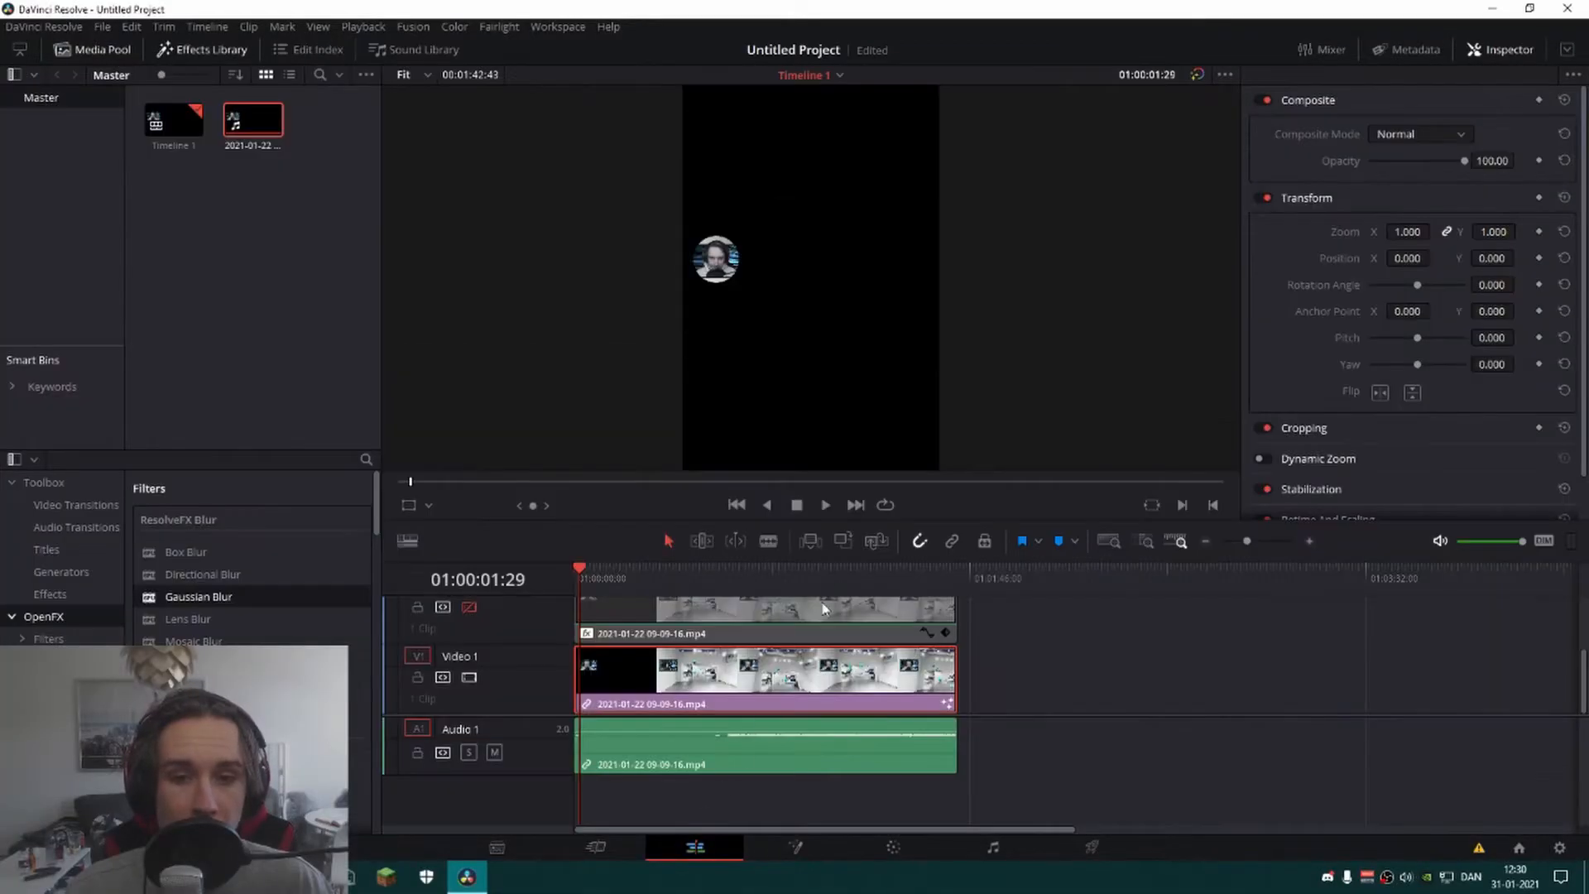
Set the masked webcam clip's zoom to 3.420 and position to X 1363, Y 159, and re-enable Video 2 and Video 3
mouse_move(1407, 258)
mouse_down()
mouse_move(1581, 258)
mouse_move(1548, 259)
mouse_move(1555, 232)
mouse_move(1581, 232)
mouse_move(1444, 258)
mouse_move(1581, 259)
mouse_move(1387, 258)
mouse_up()
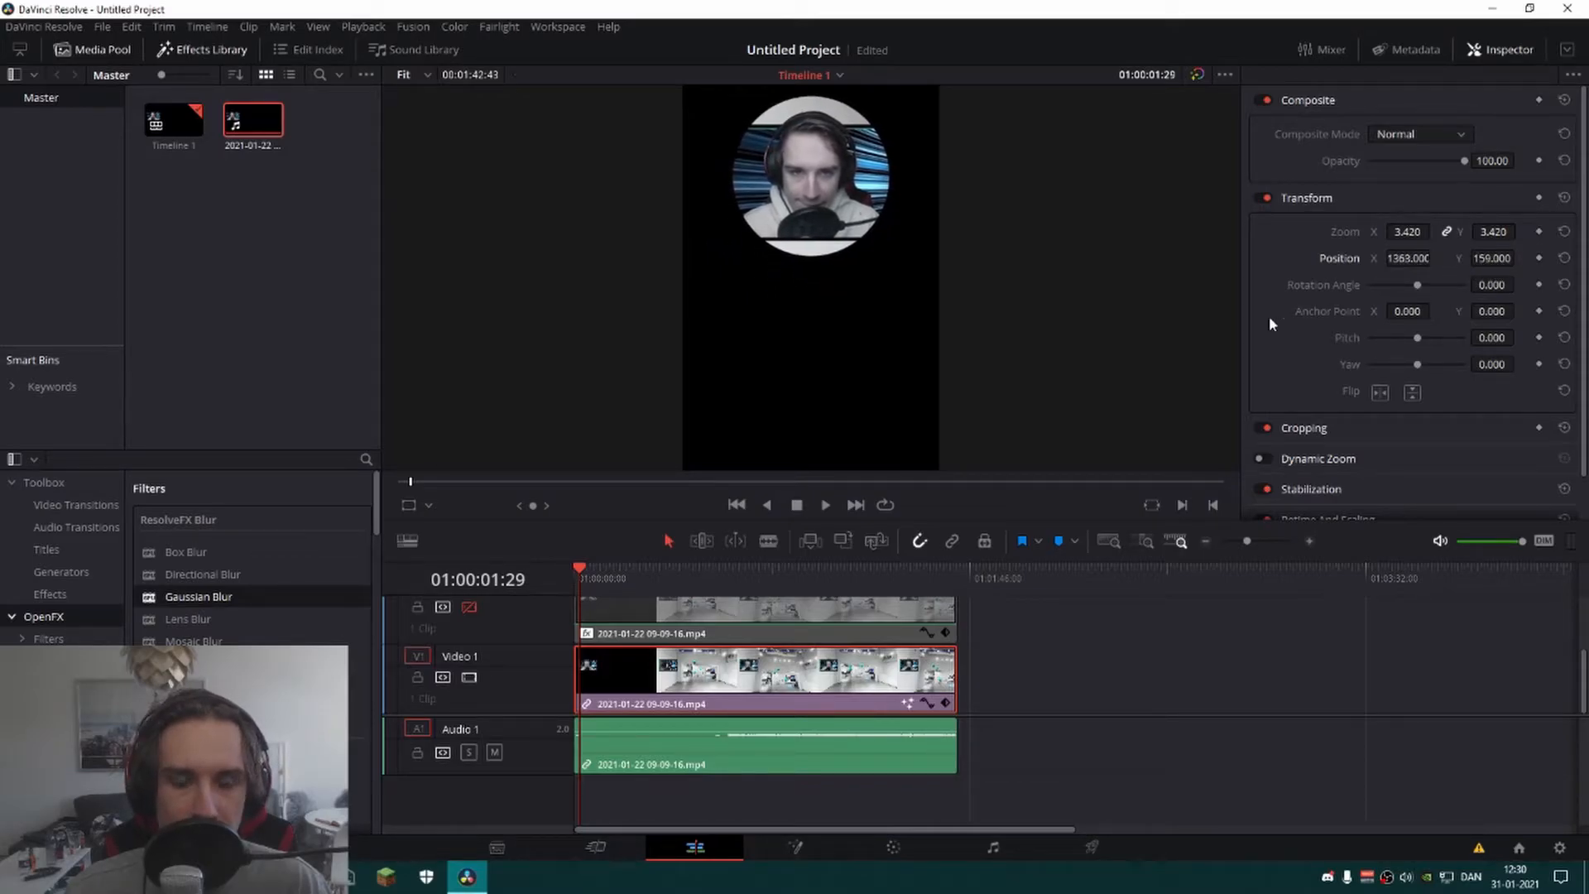
scroll(469, 693, up, 1)
click(472, 641)
scroll(473, 639, up, 2)
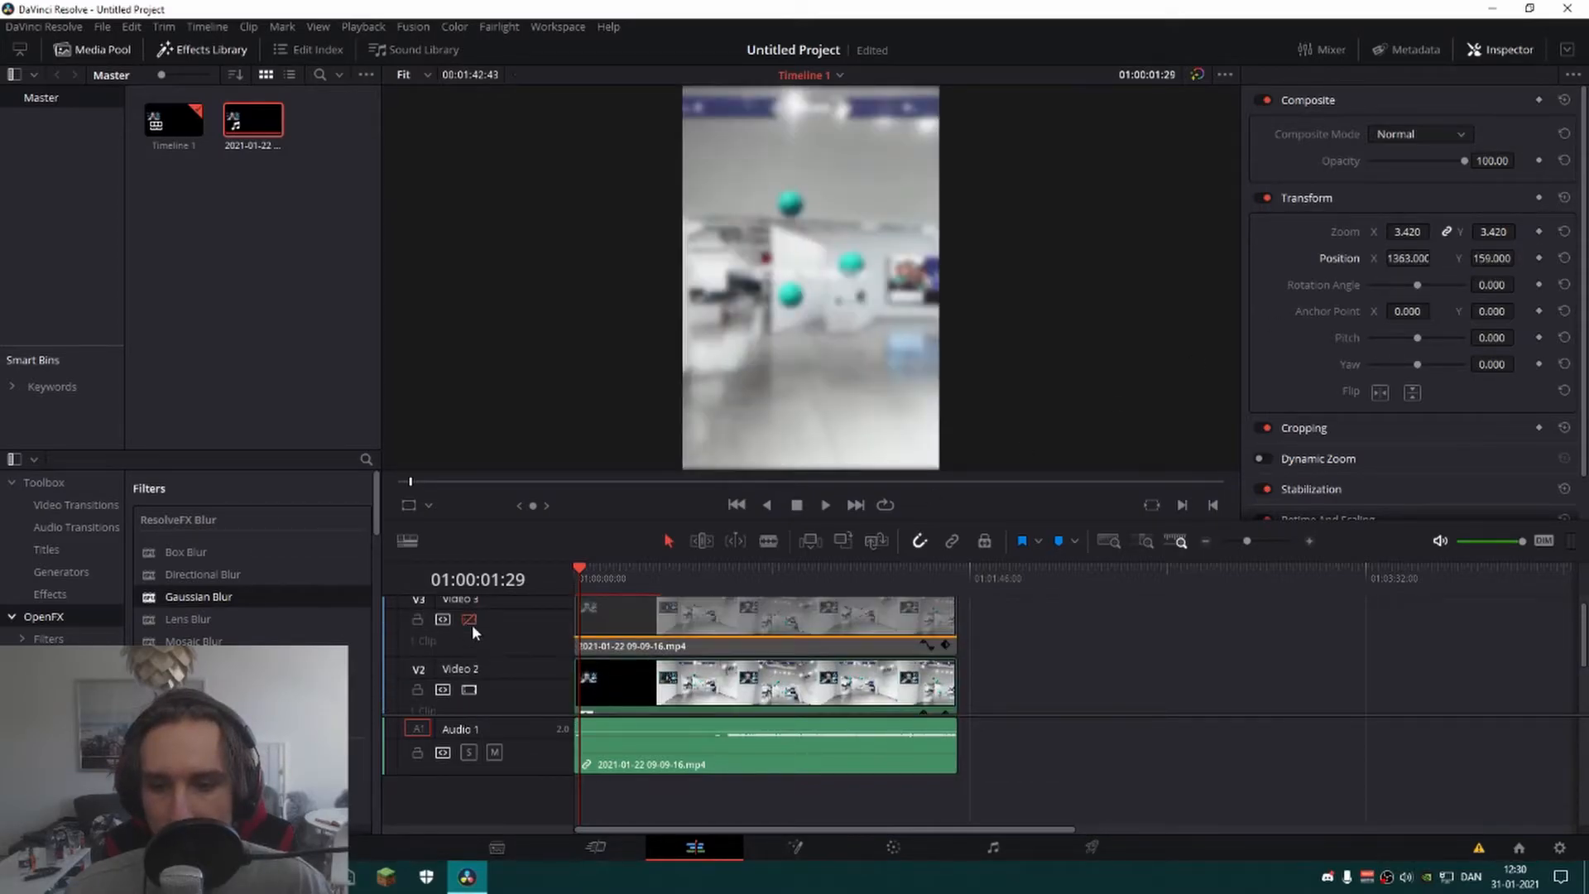
click(472, 619)
scroll(481, 637, down, 3)
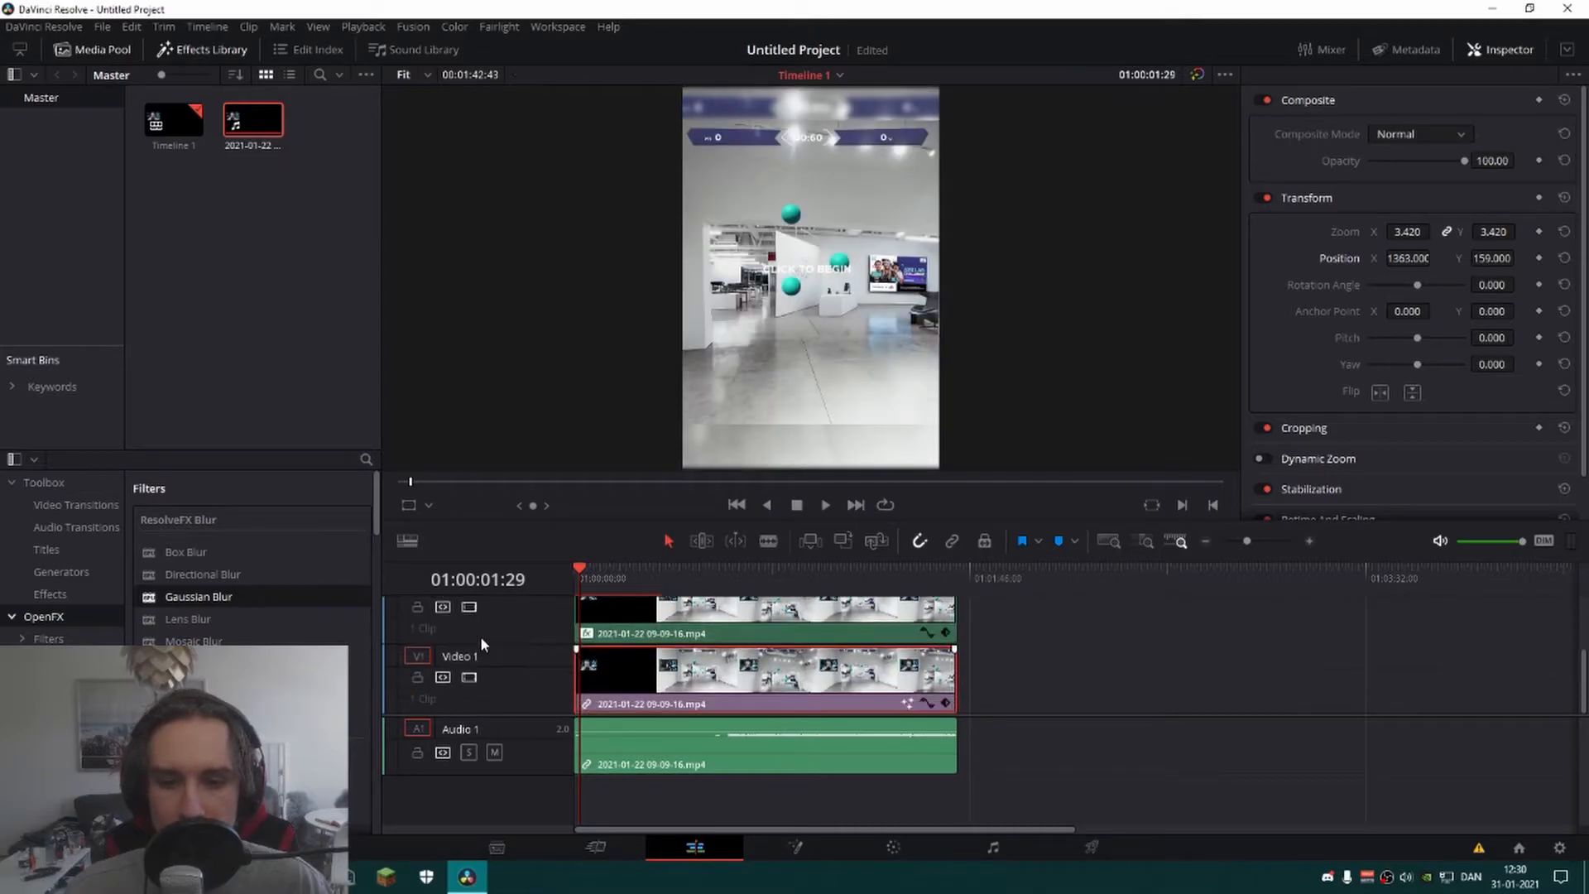
Reorder the stacked clips so the purple webcam clip is on Video 3, the orange clip on Video 2 and the green clip on Video 1
drag(796, 687, 1178, 687)
scroll(720, 686, up, 2)
click(720, 685)
ctrl+click(720, 614)
mouse_move(723, 636)
mouse_down()
mouse_move(726, 703)
mouse_move(733, 644)
mouse_move(737, 659)
mouse_up()
scroll(730, 647, down, 2)
drag(1034, 652, 636, 654)
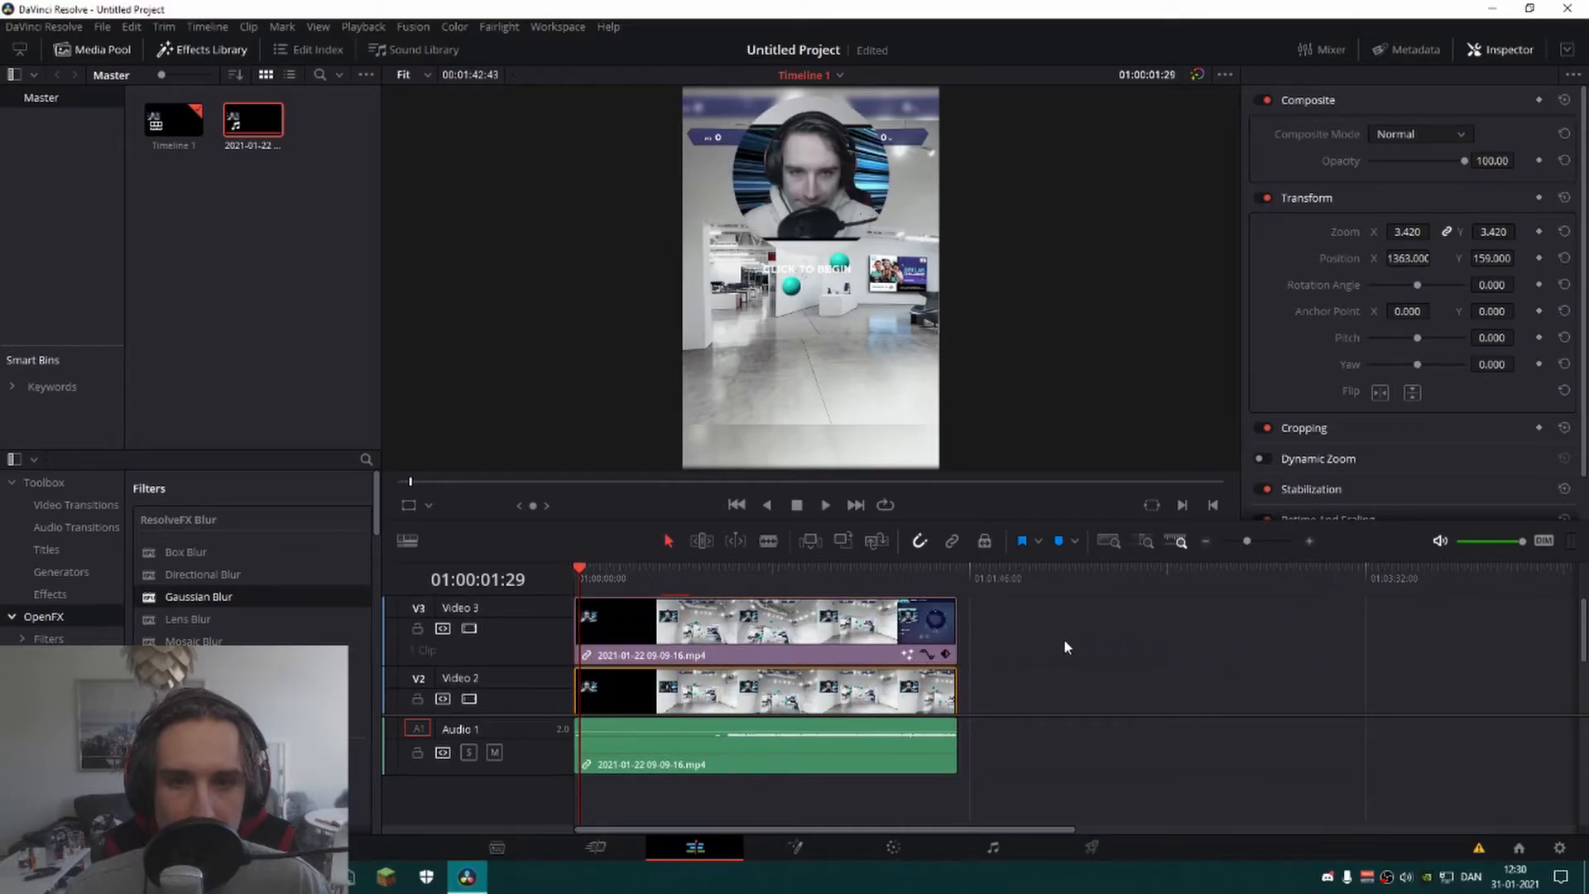
Set the webcam clip's zoom to 2.060 and position to X 802, Y 394, placing it near the top of the frame
mouse_move(1407, 232)
mouse_down()
mouse_move(1374, 233)
mouse_move(1382, 259)
mouse_move(1358, 259)
mouse_move(1411, 232)
mouse_move(1401, 261)
mouse_up()
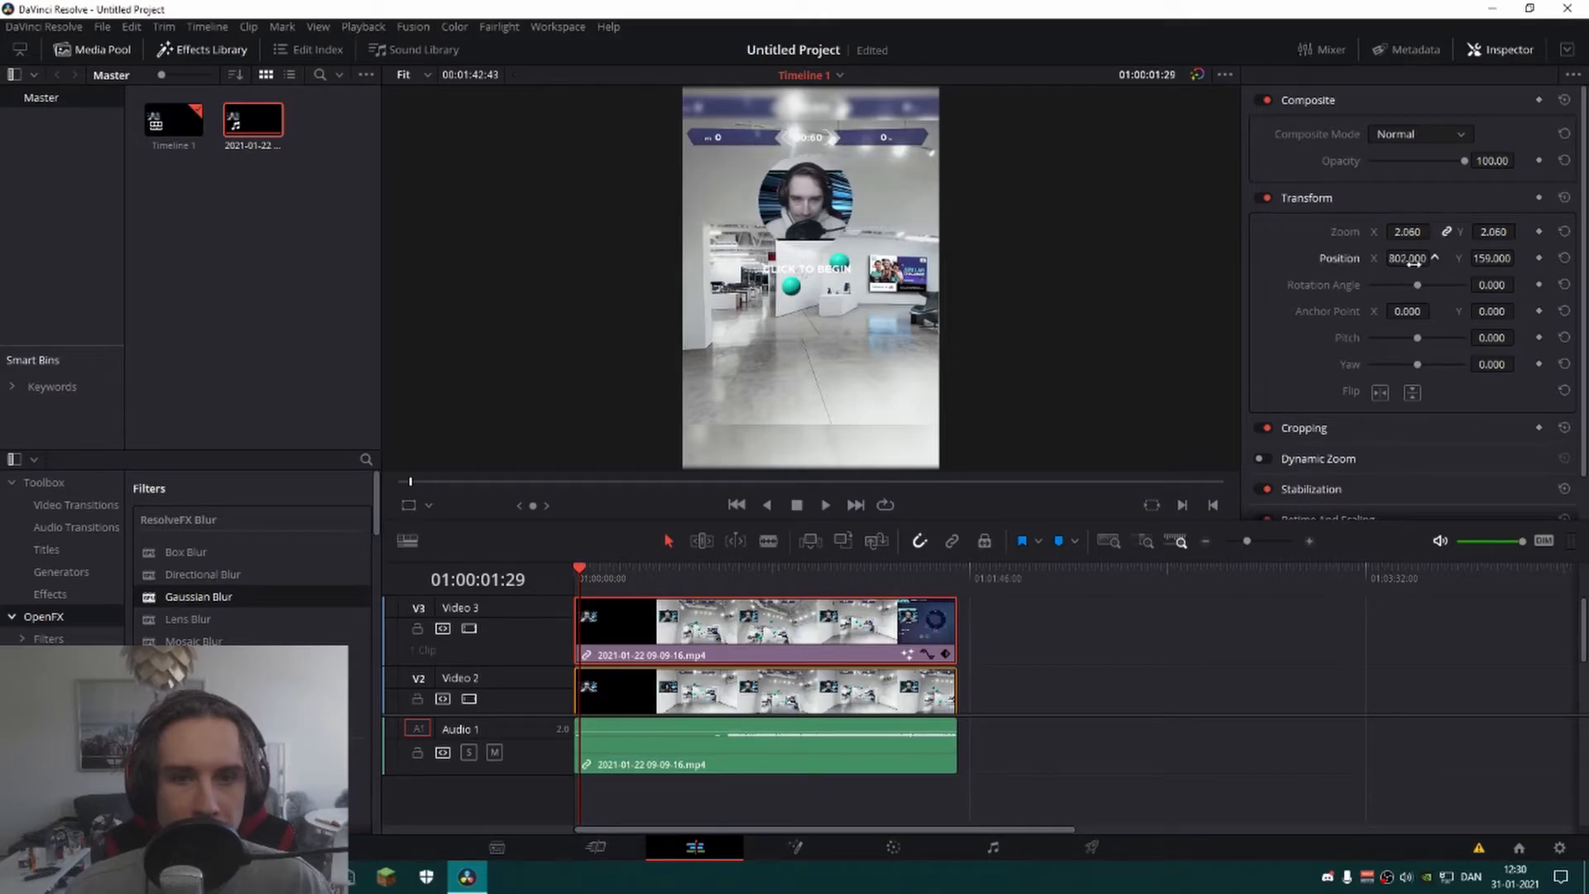
drag(1520, 258, 1520, 257)
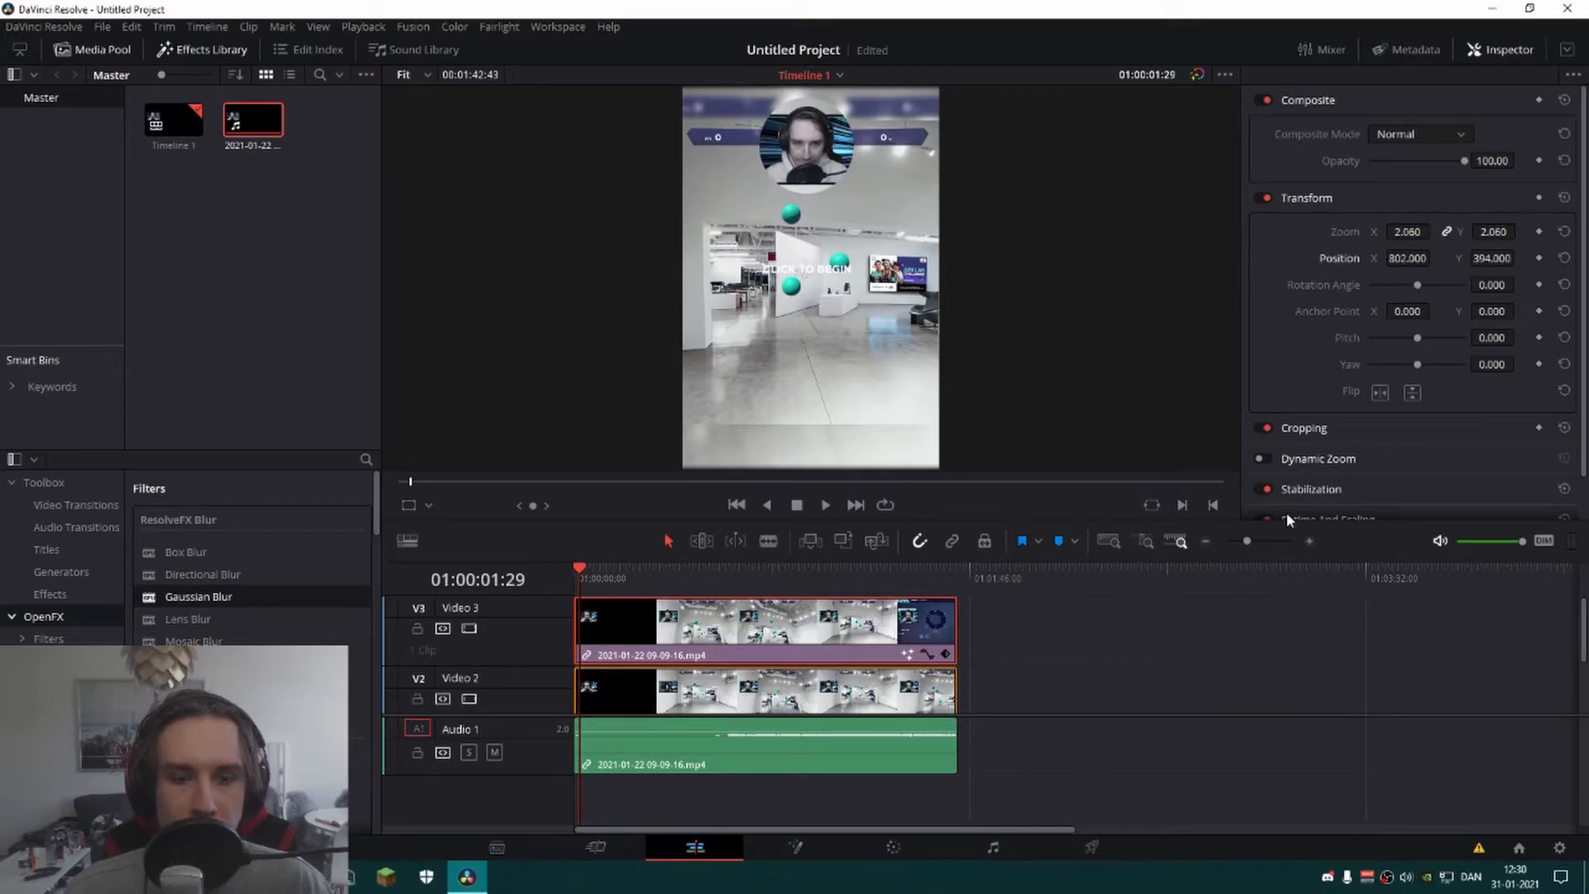
scroll(1333, 455, up, 1)
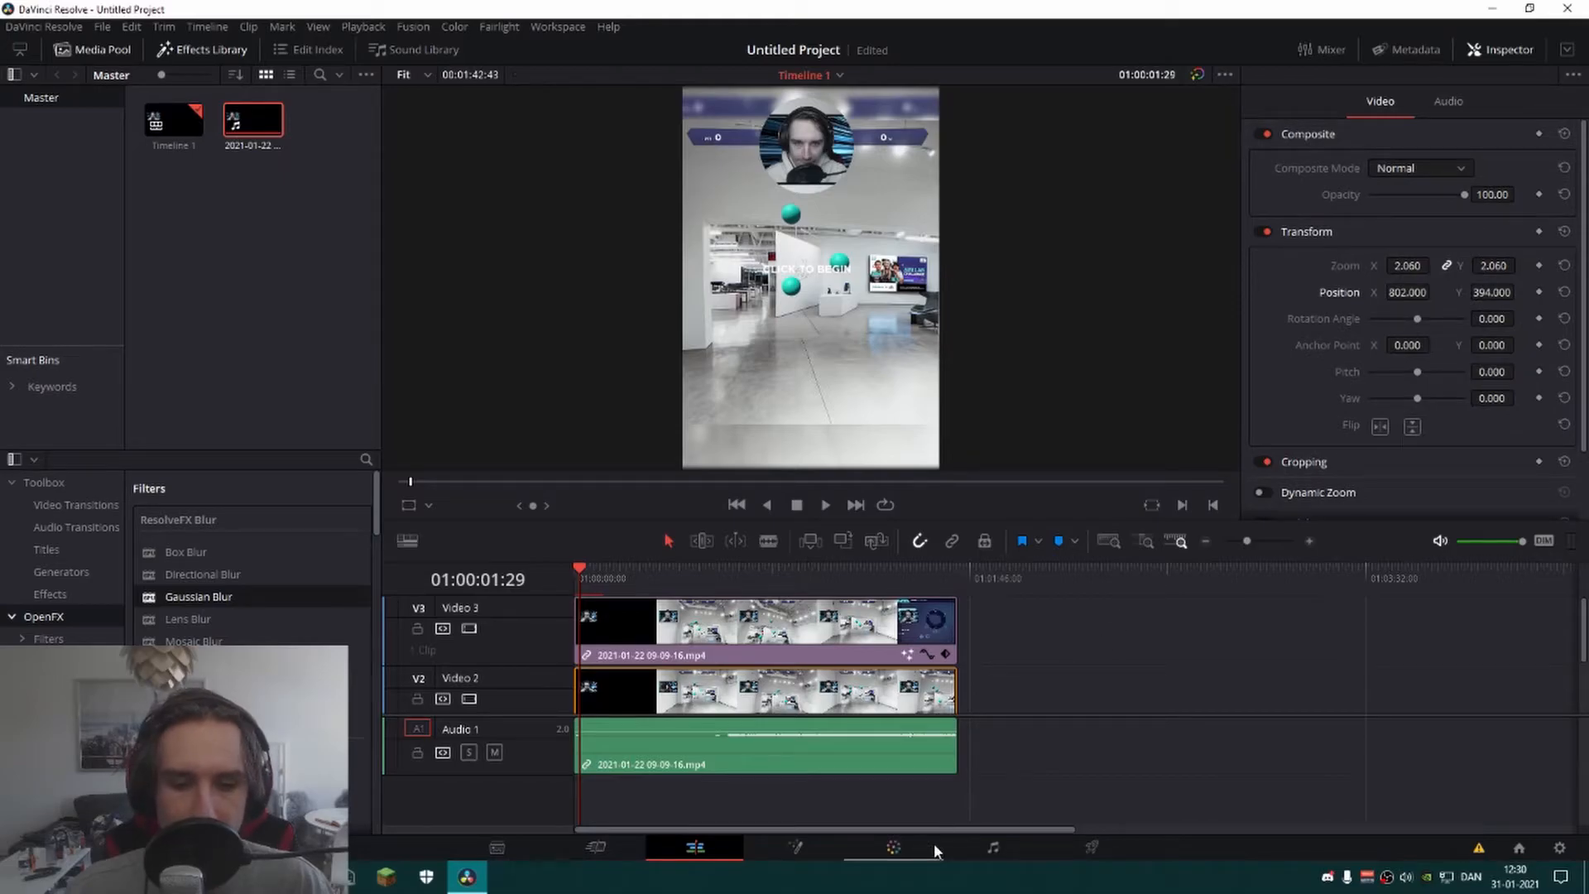
On the Deliver page, set the render format to MP4 with the H.264 codec
click(1092, 846)
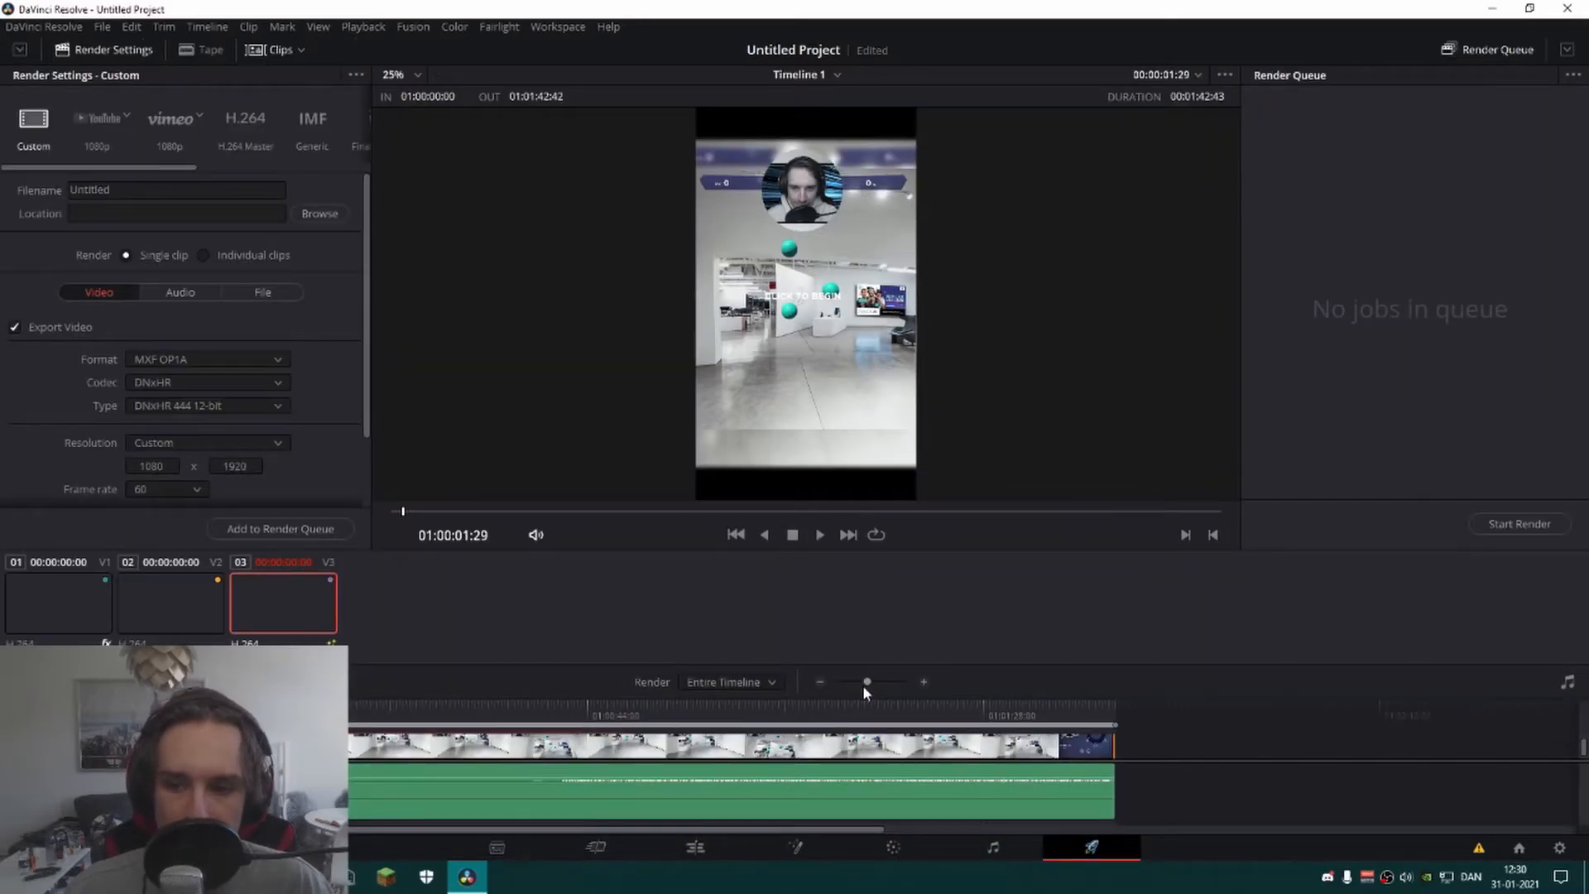
click(696, 847)
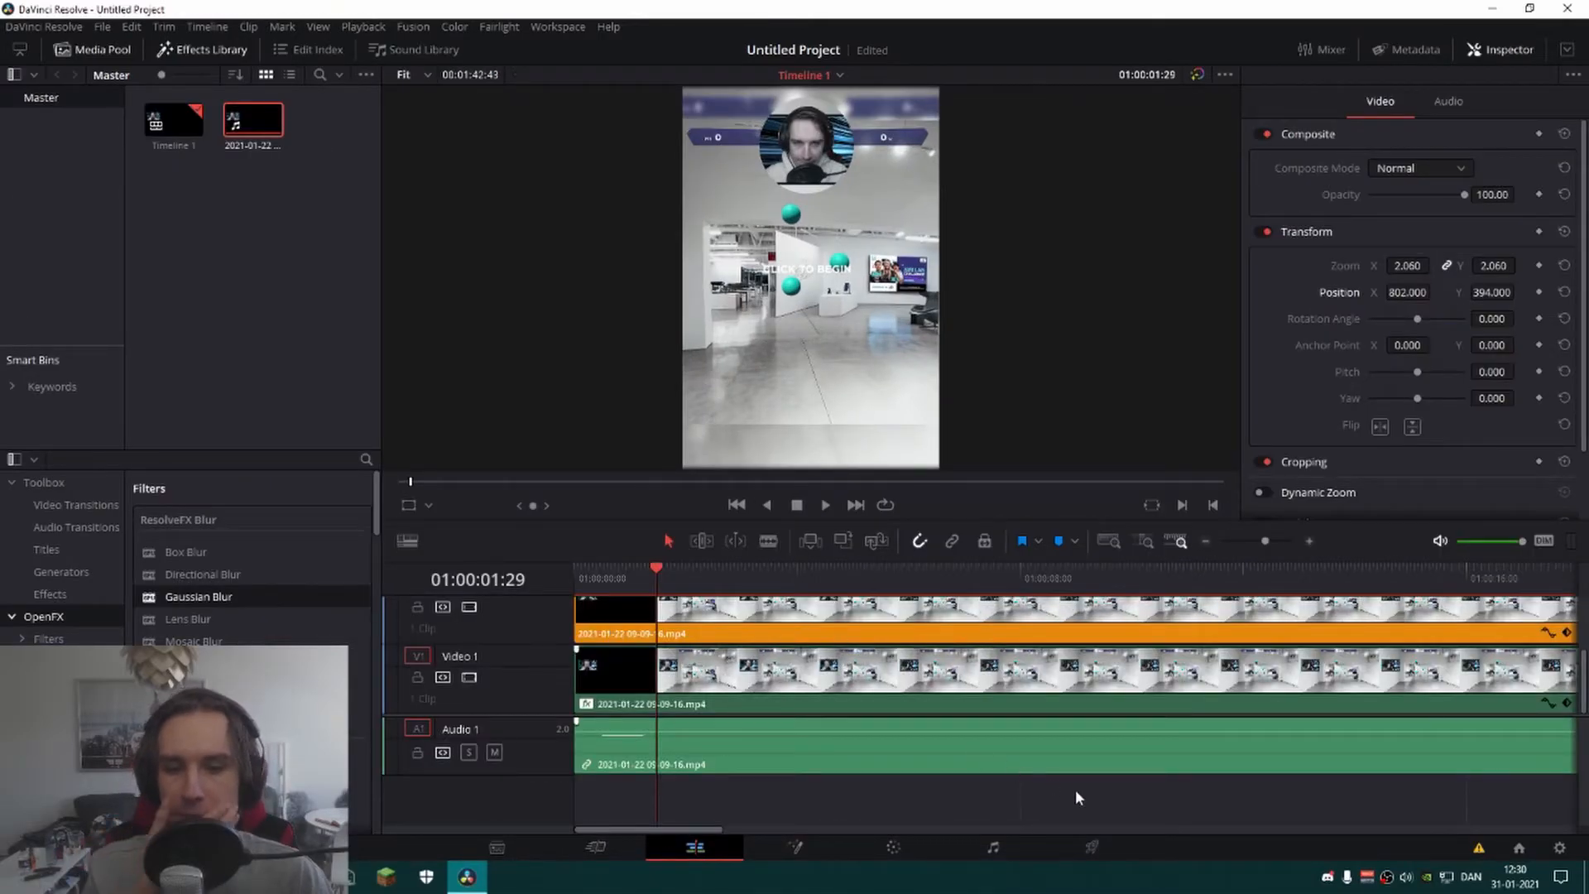
click(1072, 841)
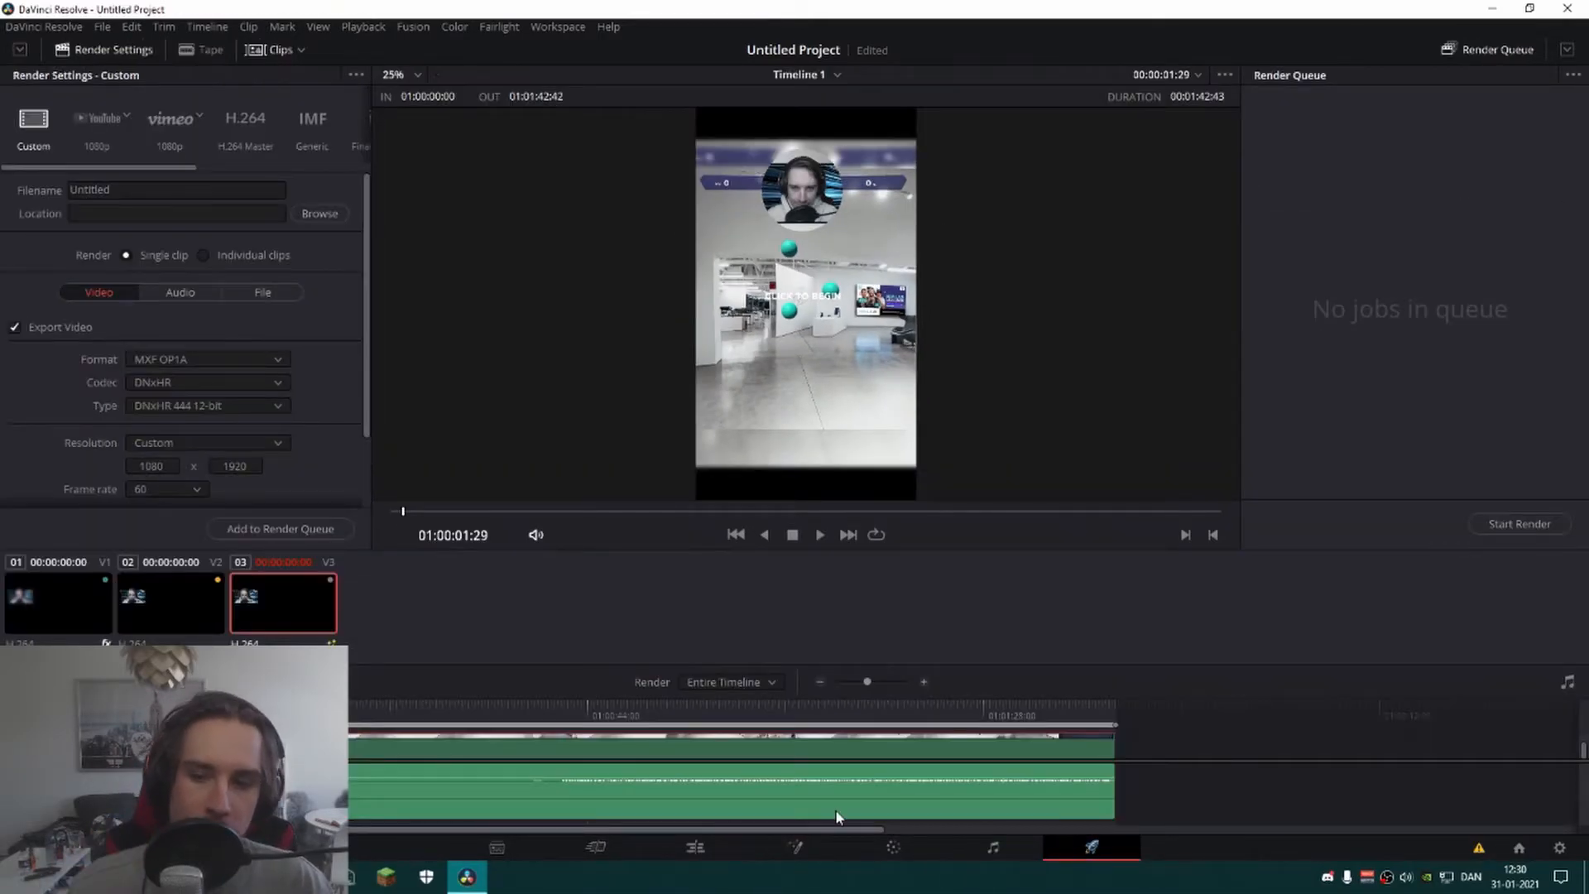
click(254, 361)
click(236, 482)
scroll(730, 414, up, 1)
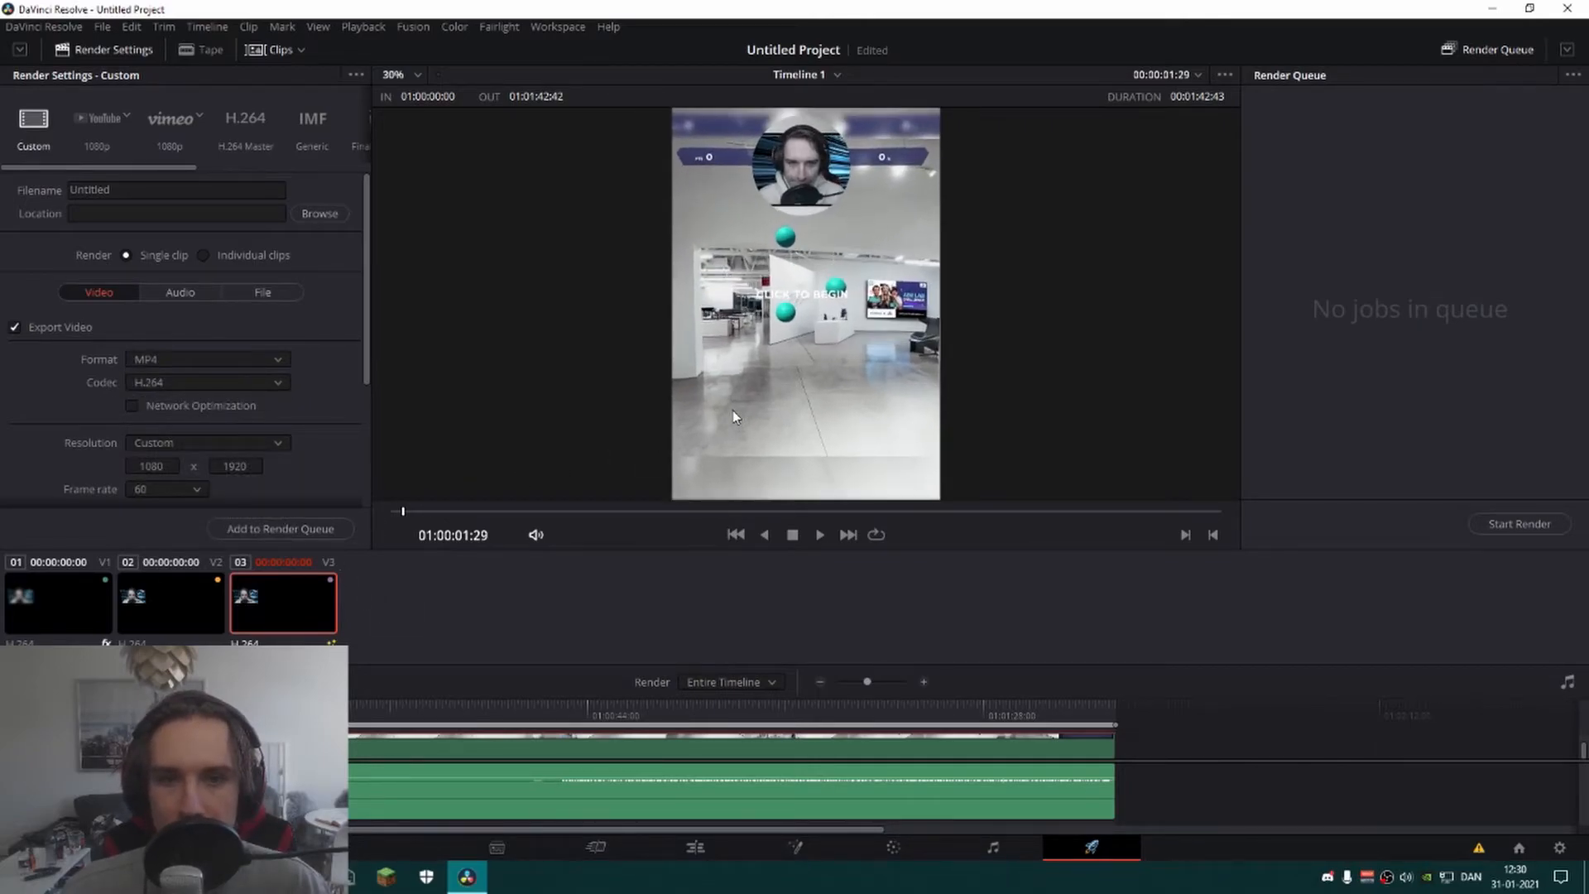
scroll(733, 409, down, 2)
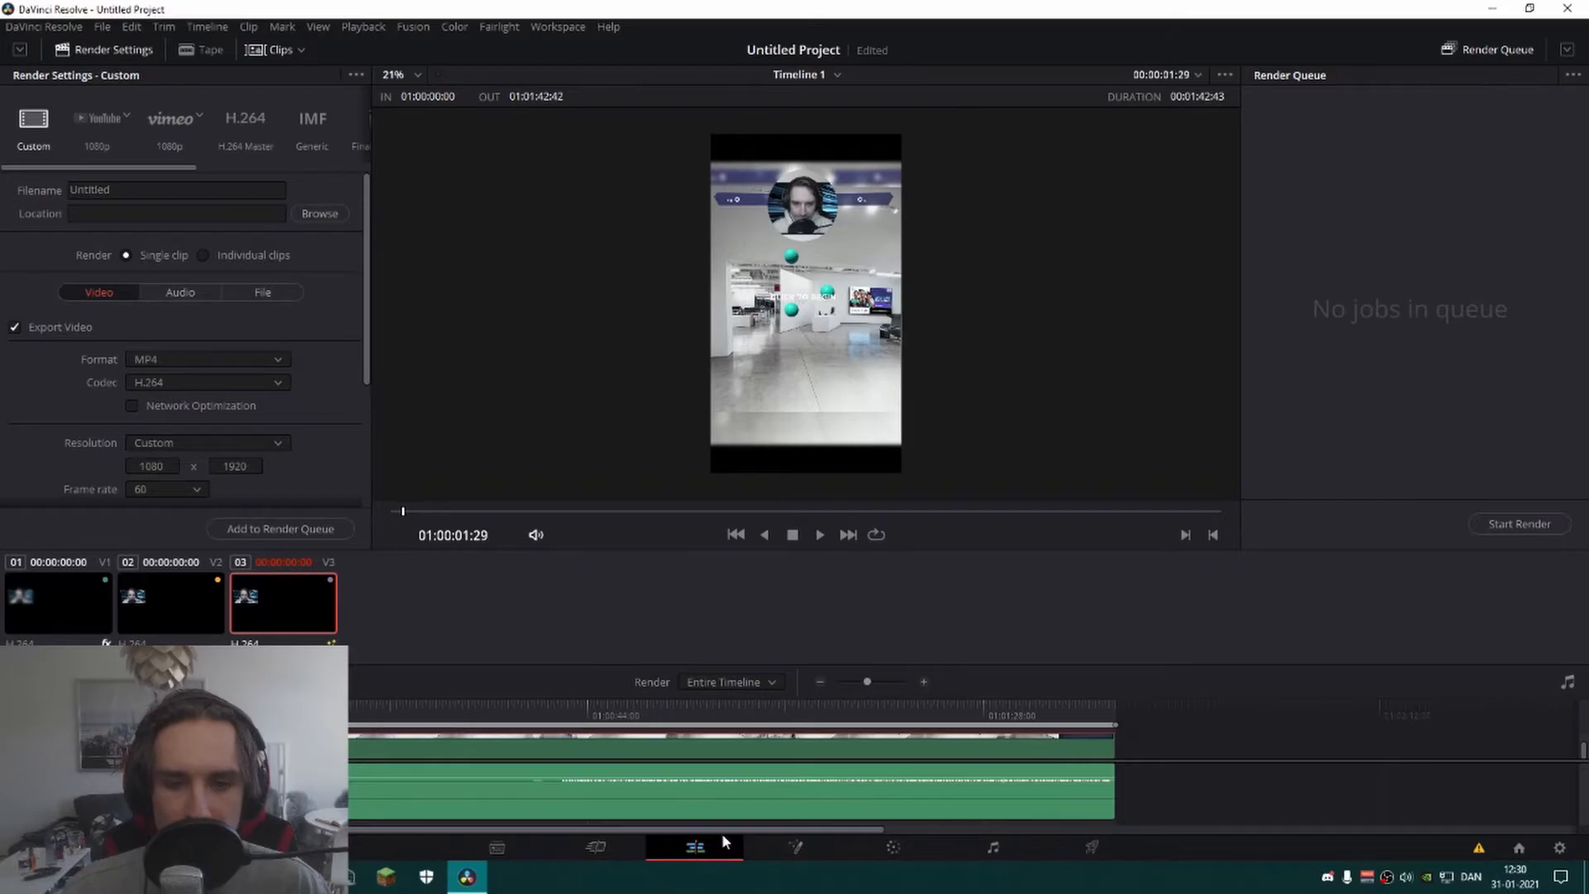
Back on the Edit page, enlarge the gameplay and blurred background clips so they fill the full vertical frame
click(703, 845)
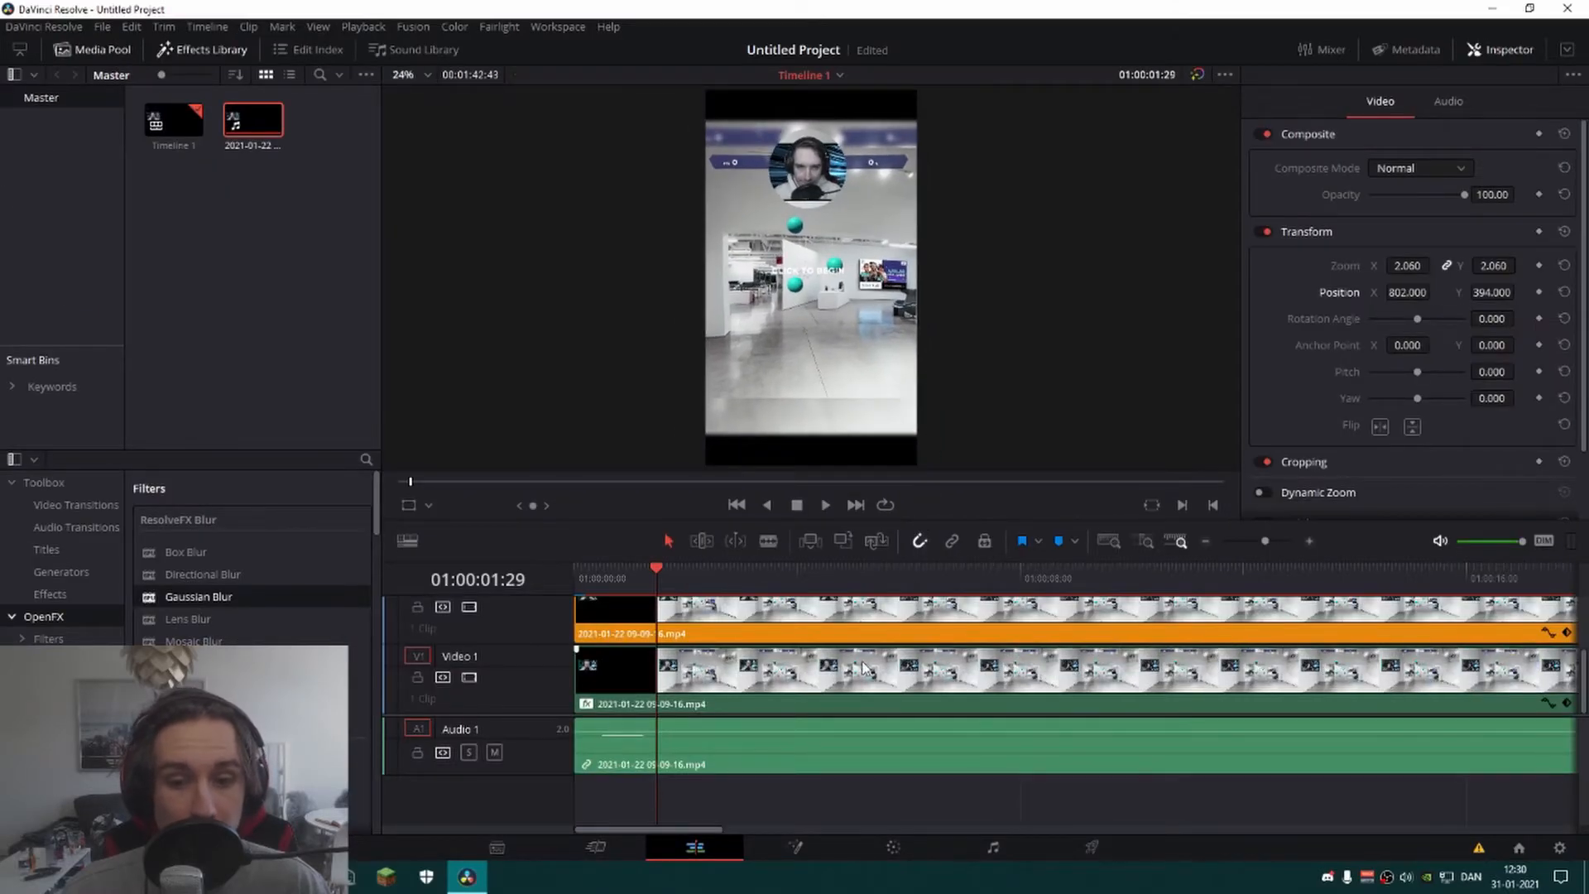
scroll(863, 658, up, 3)
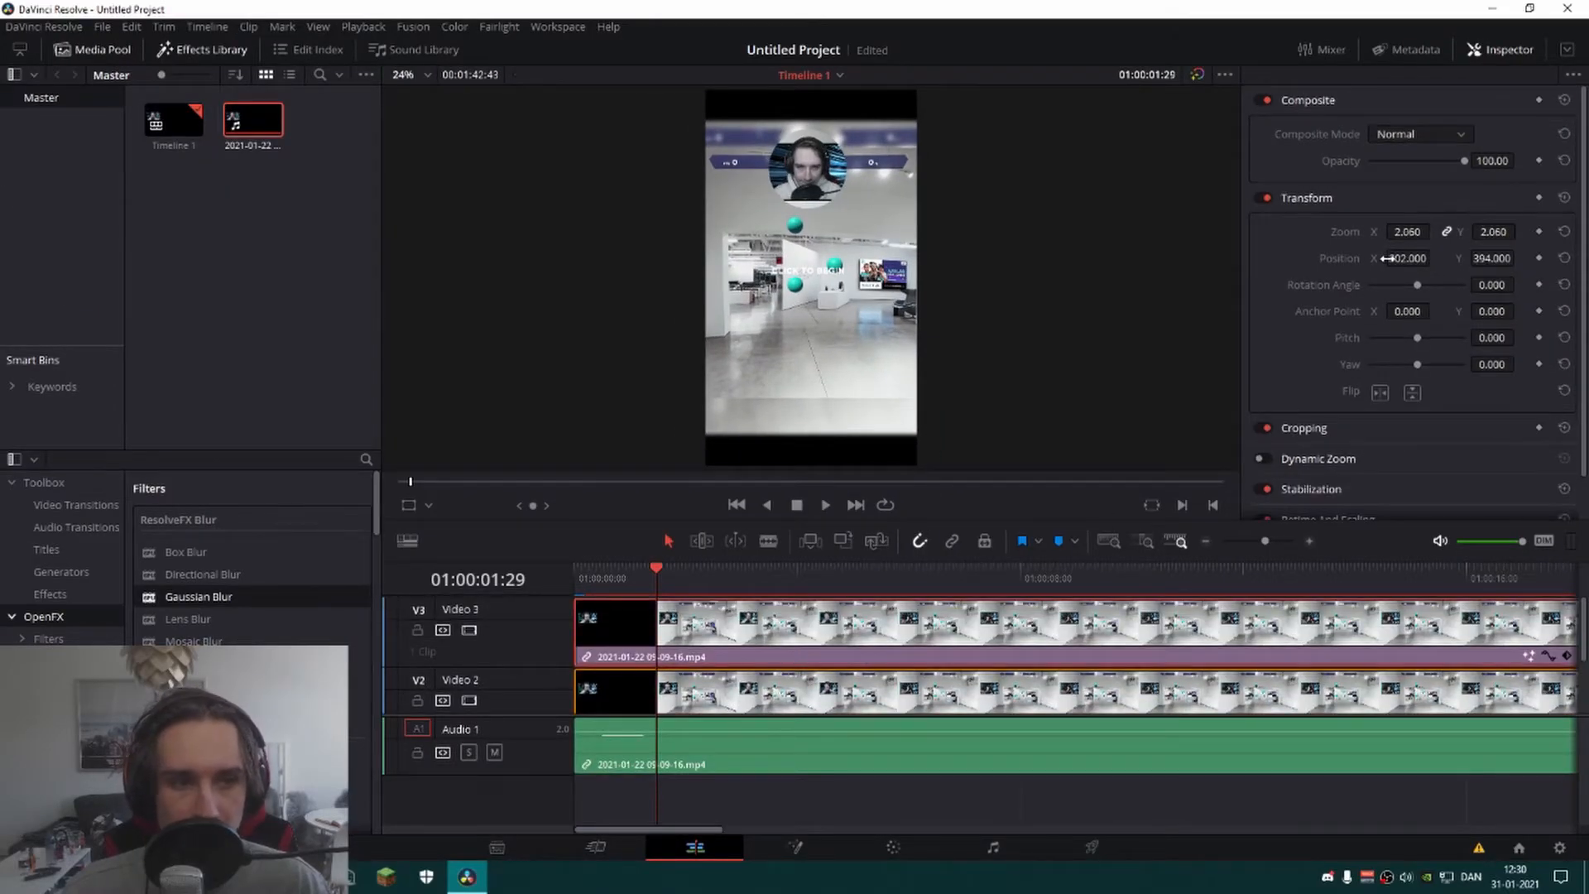
drag(1409, 231, 1581, 258)
click(784, 687)
scroll(1062, 645, down, 2)
click(1063, 646)
click(1192, 602)
Set the circular webcam clip's zoom to 2.440 and its position to X 1007, Y 501
scroll(975, 602, up, 3)
click(981, 615)
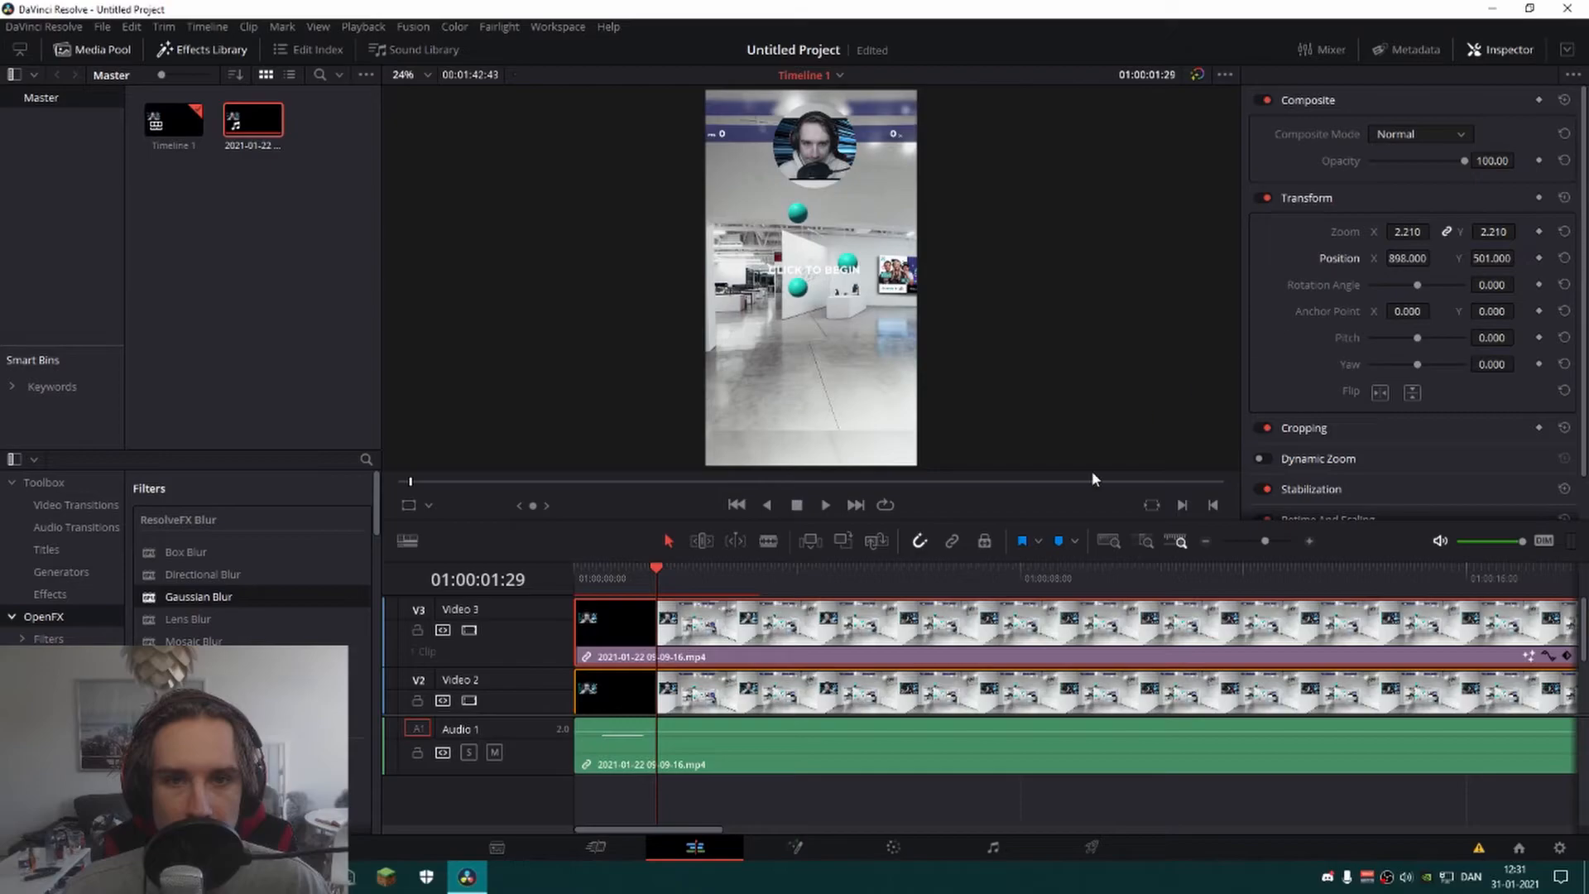
drag(1407, 231, 1434, 257)
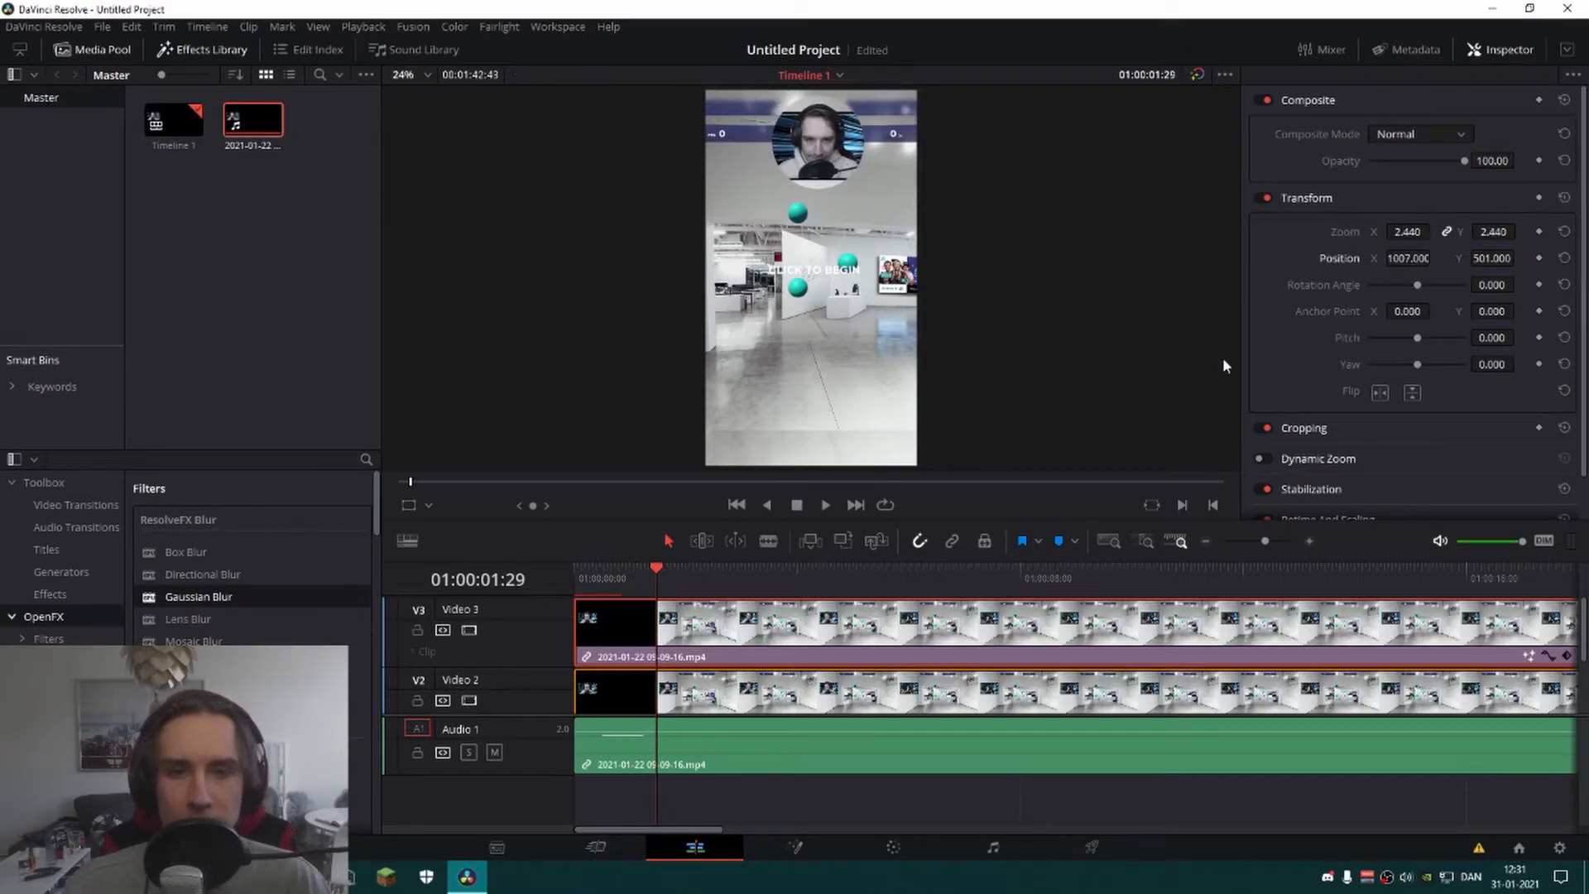
Return to the Deliver page and name the render file Tiktok Tutorial
click(1092, 846)
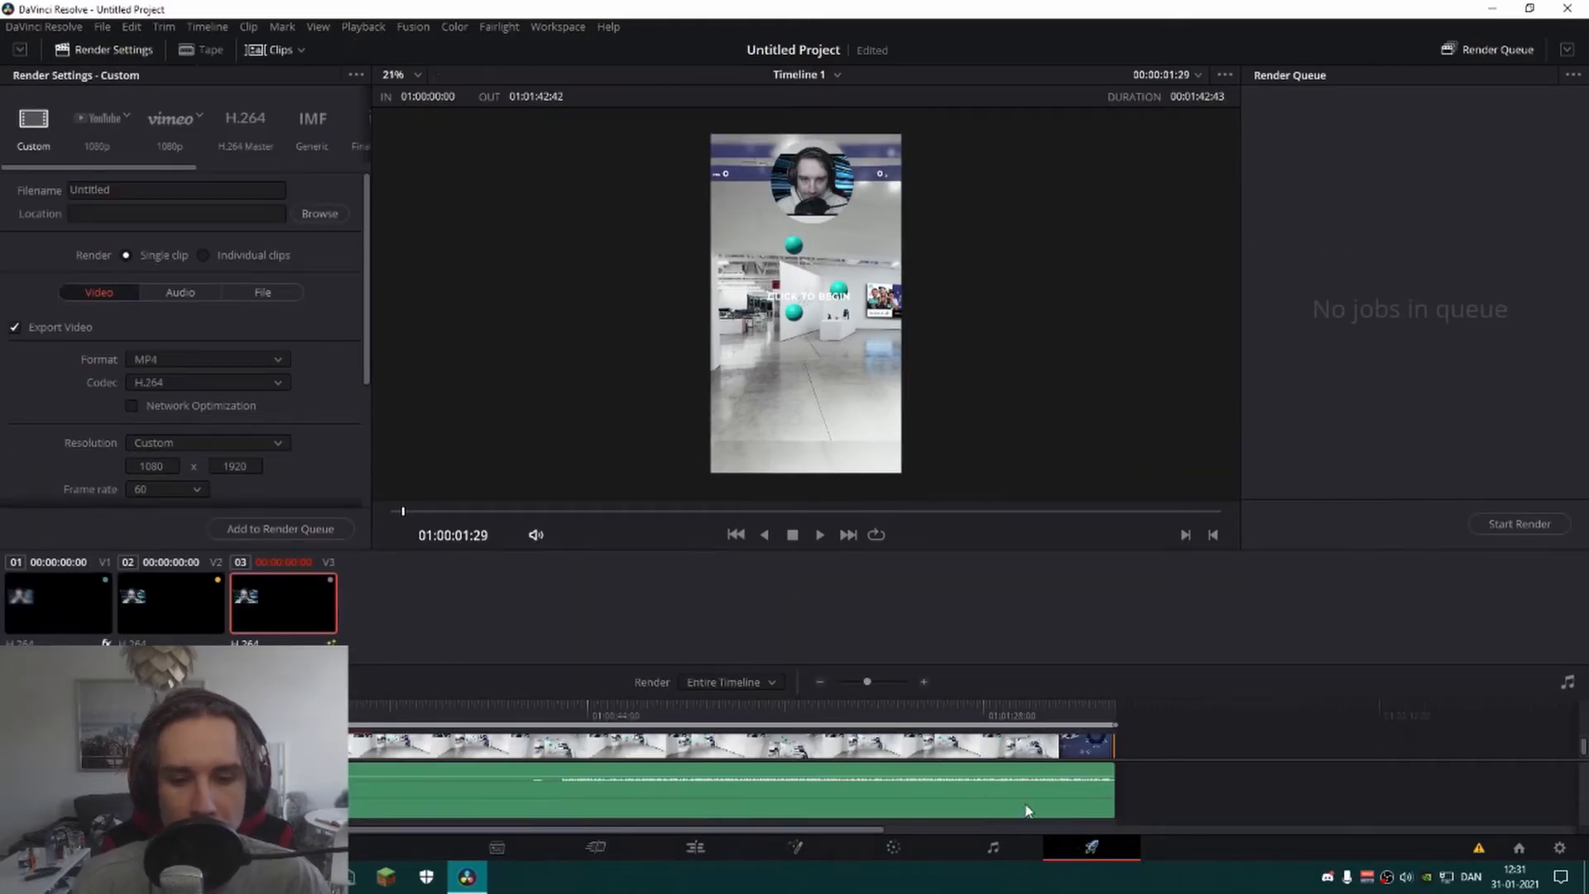
double_click(217, 190)
text(Tiktok Tutorial)
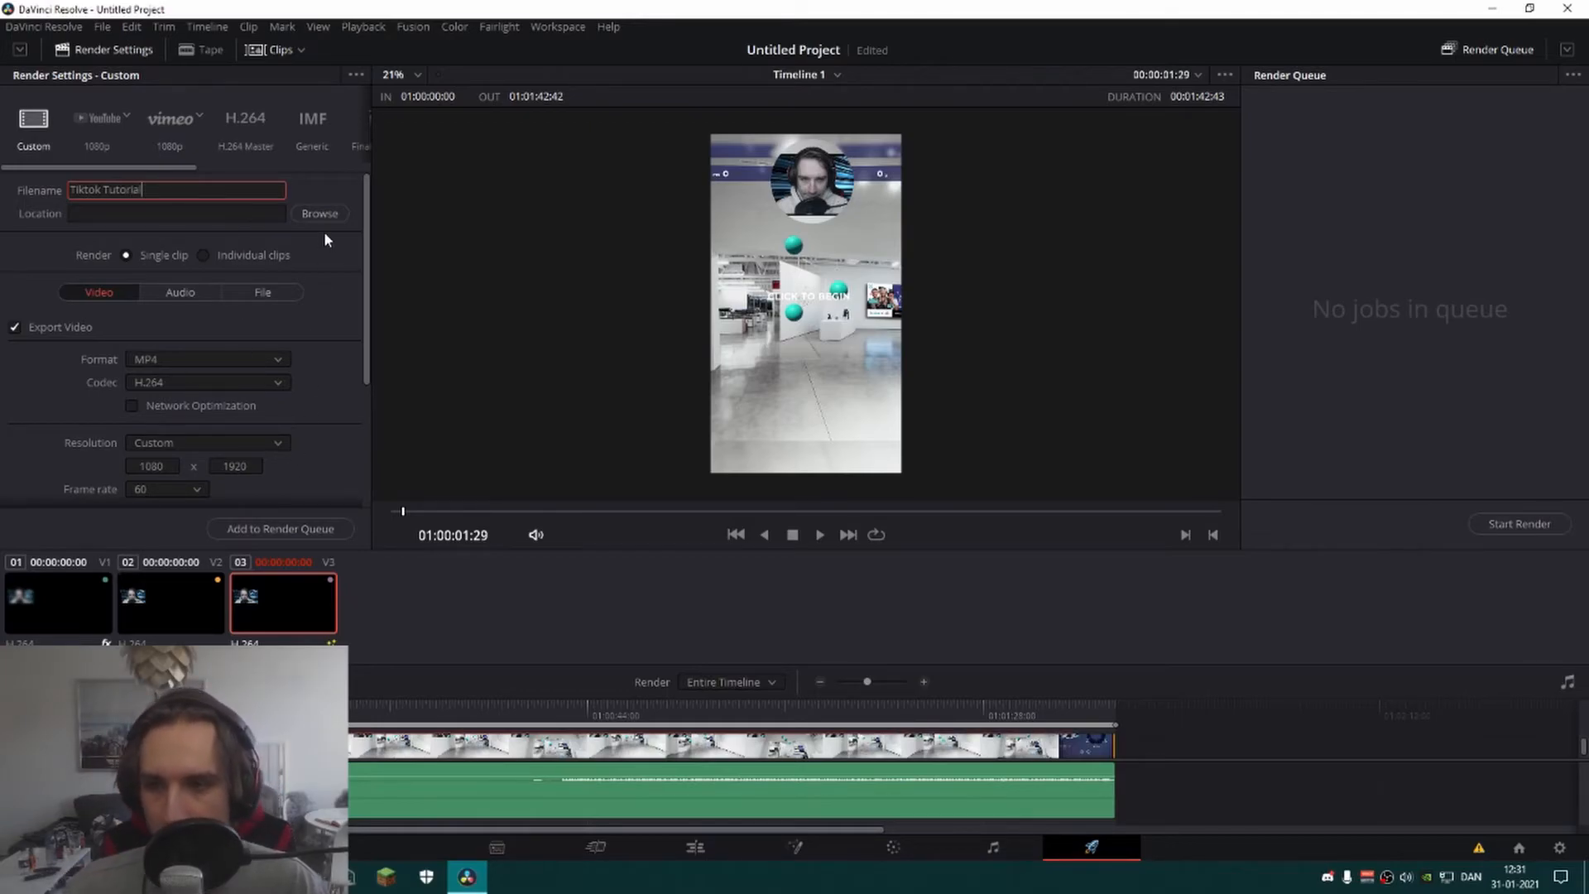
Add the video to the render queue, saving it in the Finished work folder inside Youtube - Media on drive F
click(327, 534)
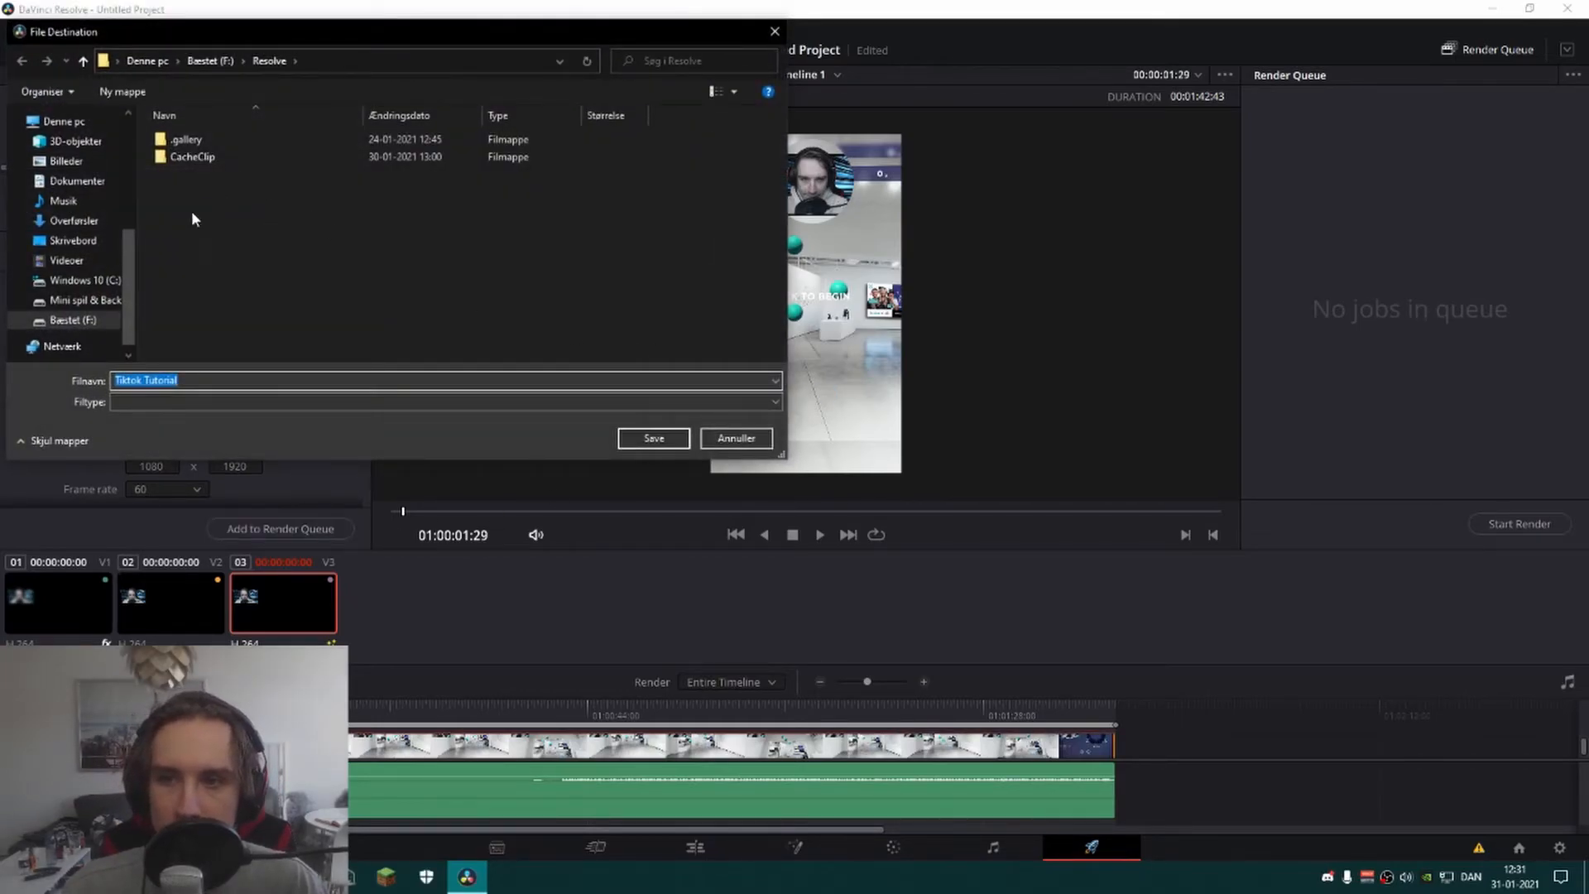
click(86, 215)
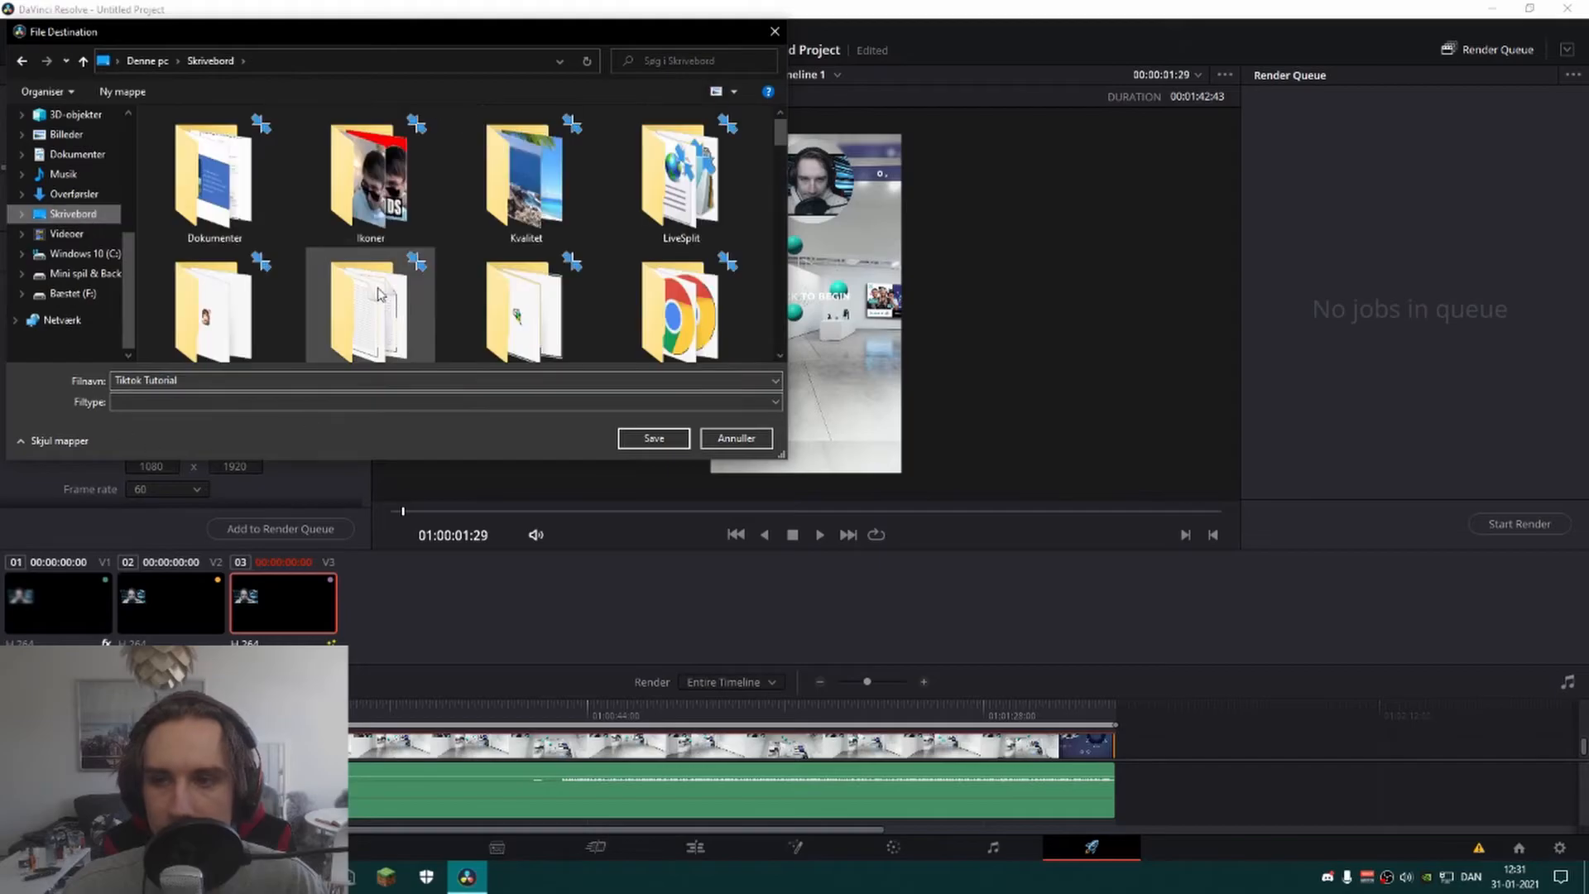
click(73, 293)
scroll(266, 284, down, 1)
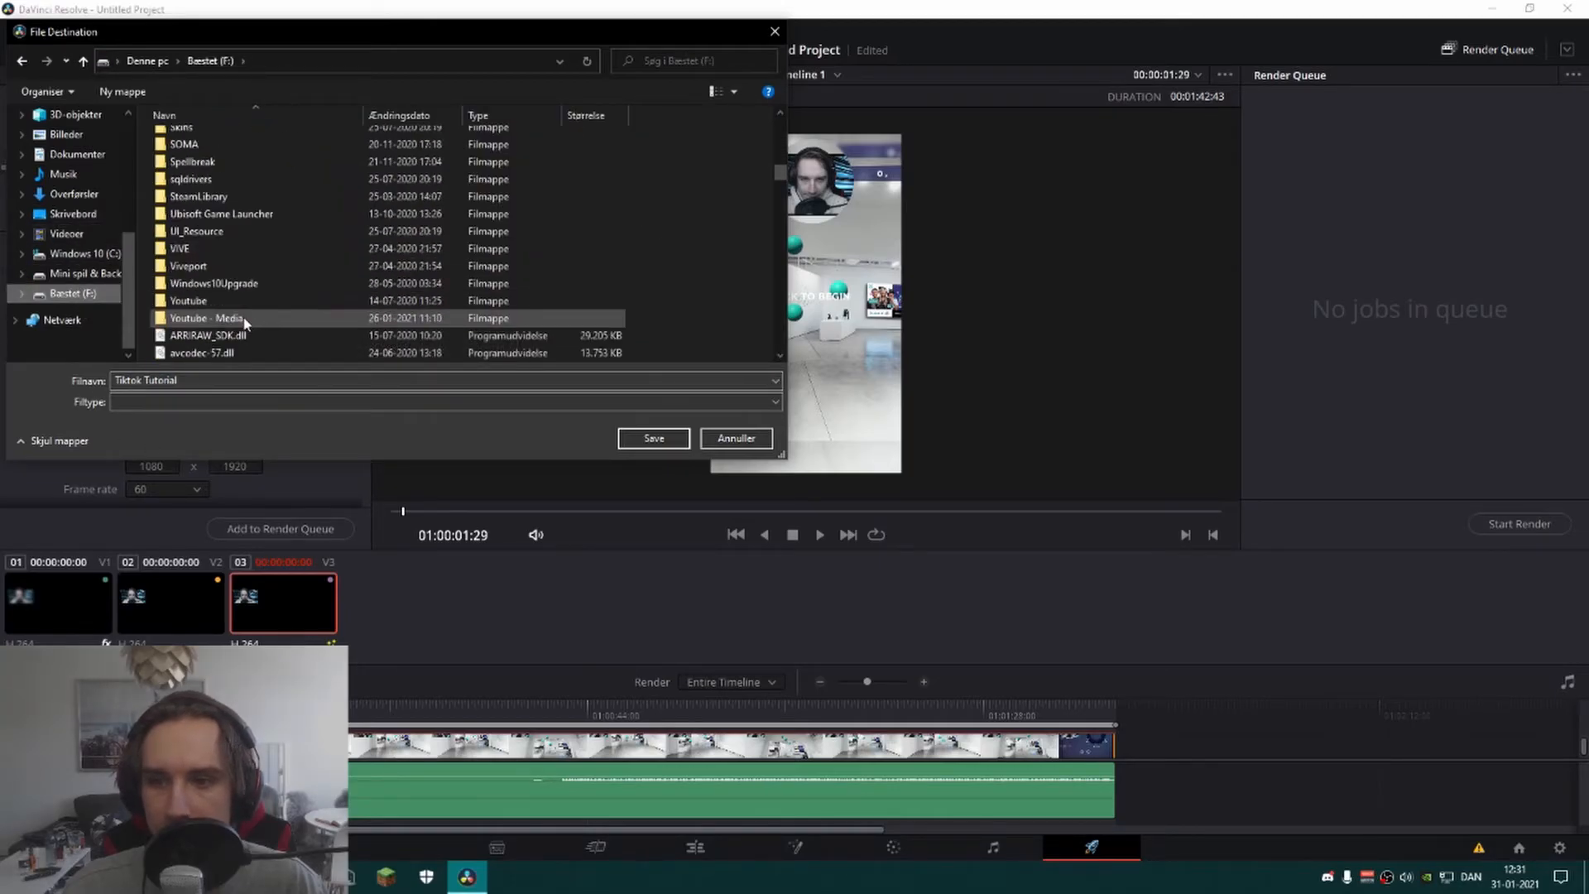
double_click(249, 318)
scroll(703, 235, down, 1)
scroll(670, 296, up, 1)
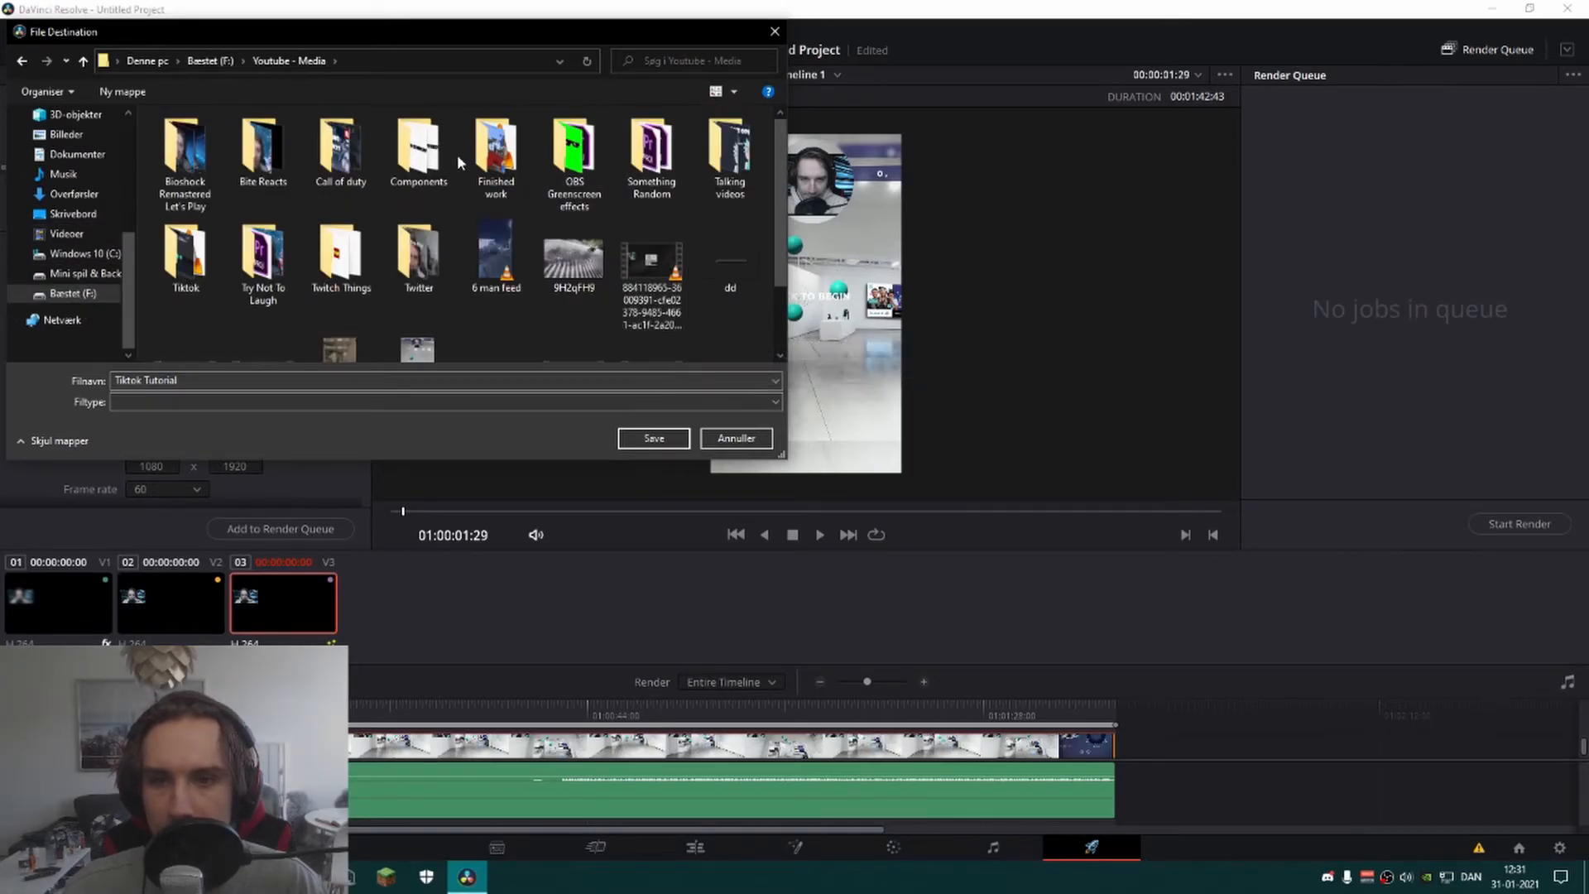
double_click(495, 159)
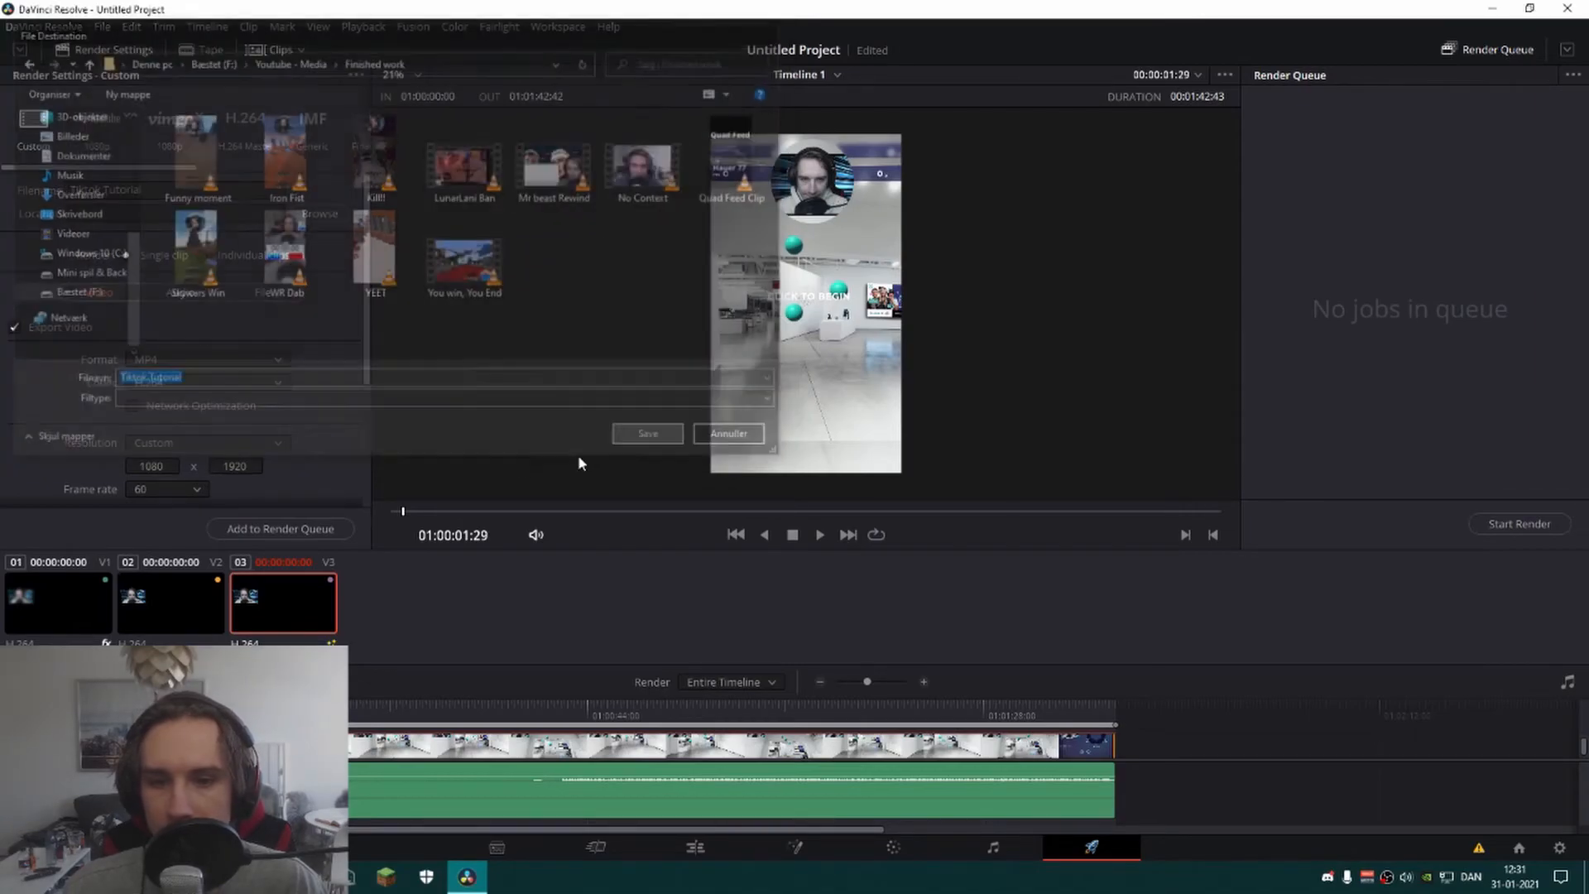
click(654, 439)
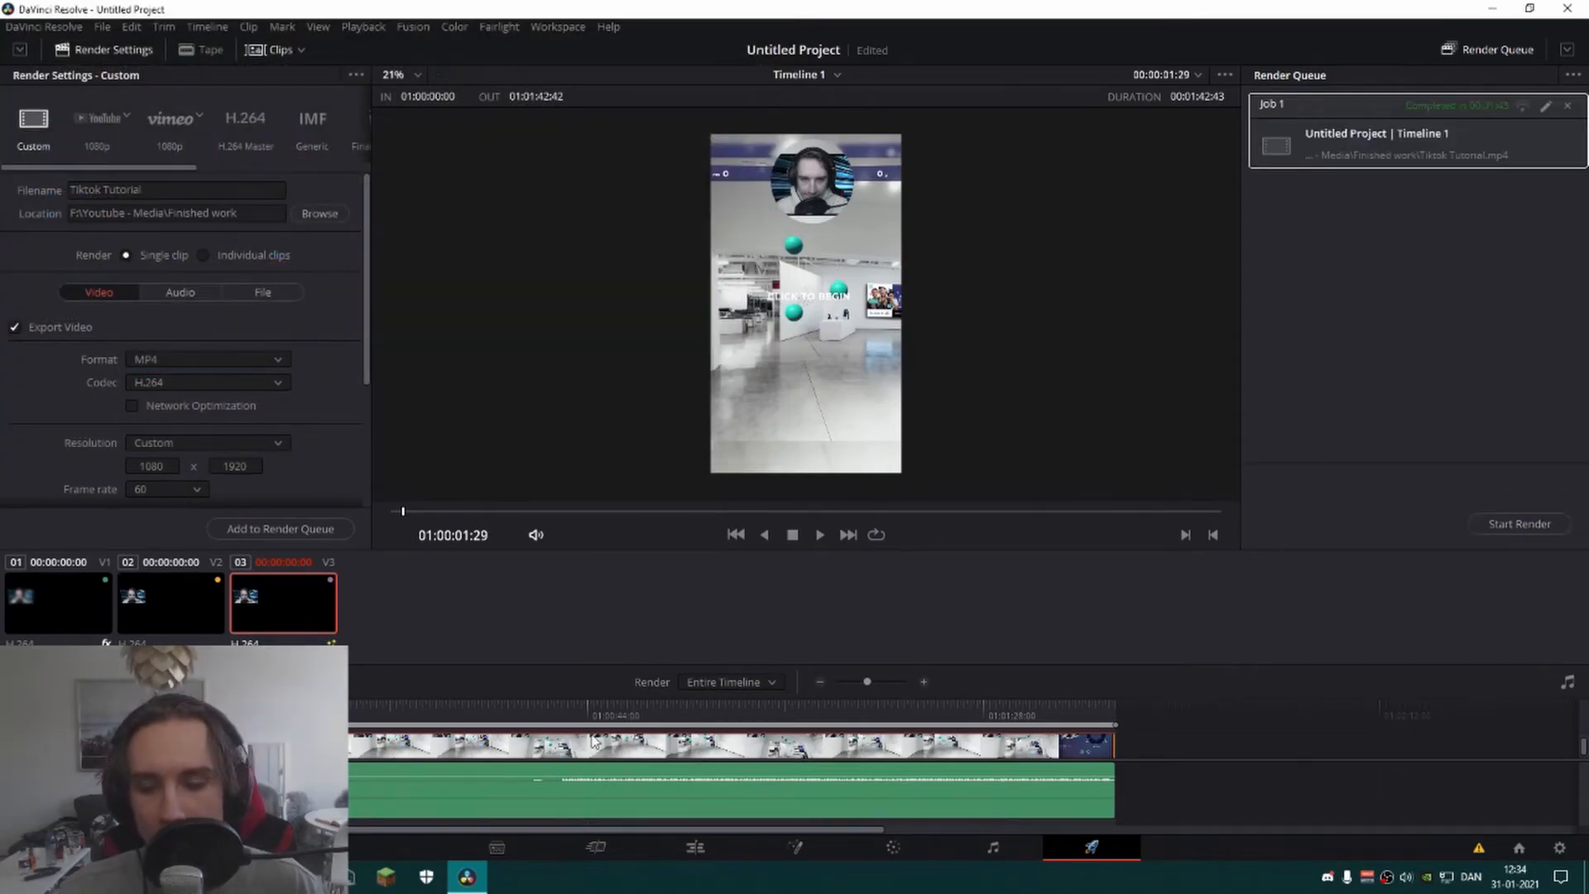